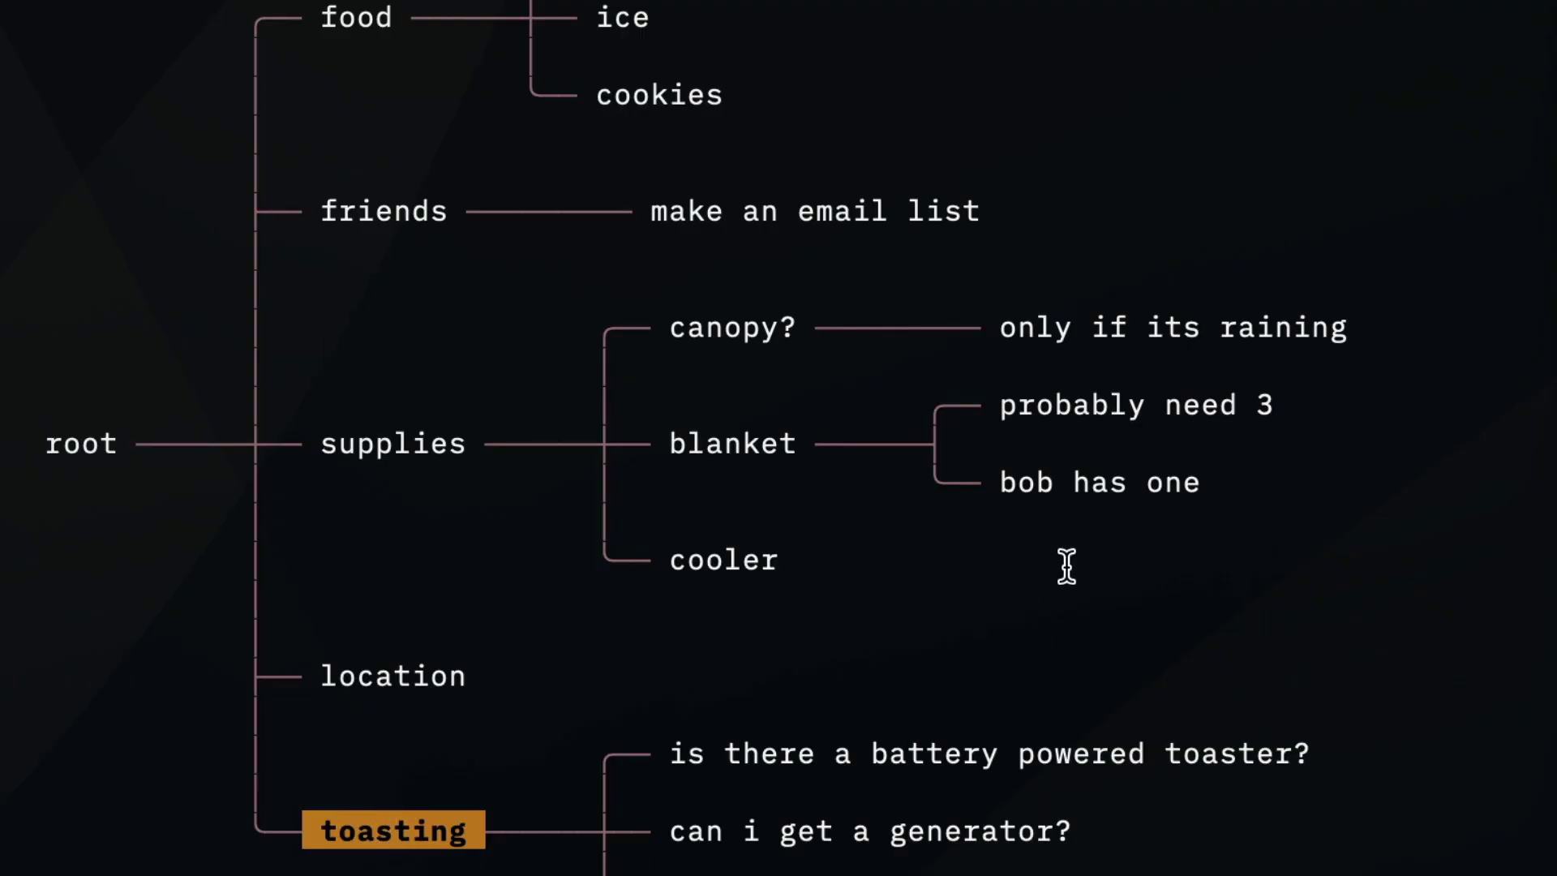
Move the toasting branch up so it sits right below food, ahead of friends
key("Up")
key("Down")
key("Up")
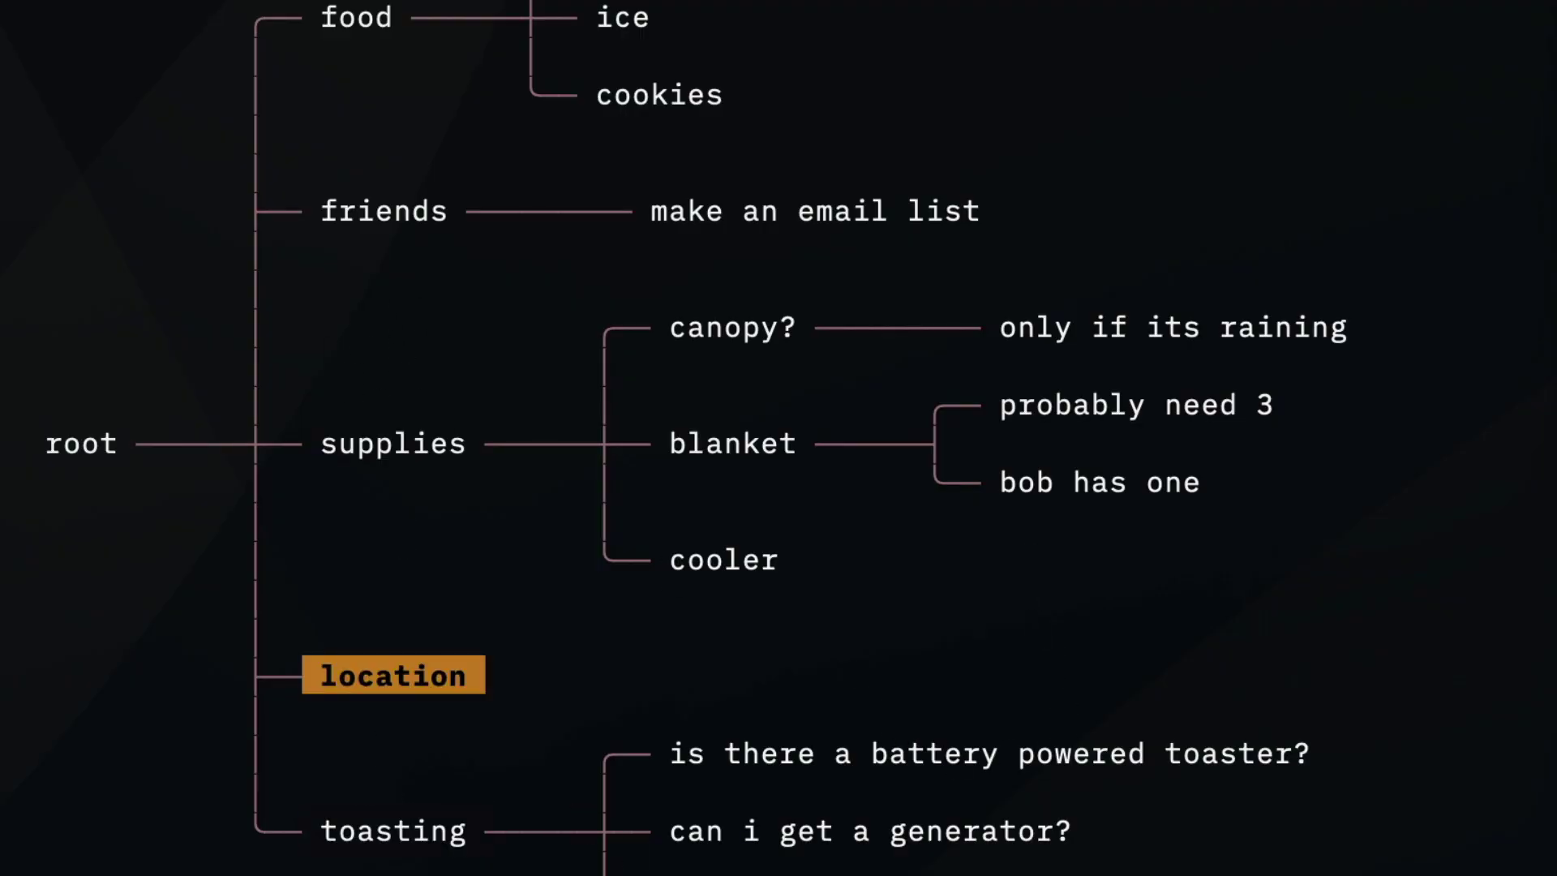
key("Up")
key("Up")
key("Right")
key("Down")
left_click(393, 674)
key("Down")
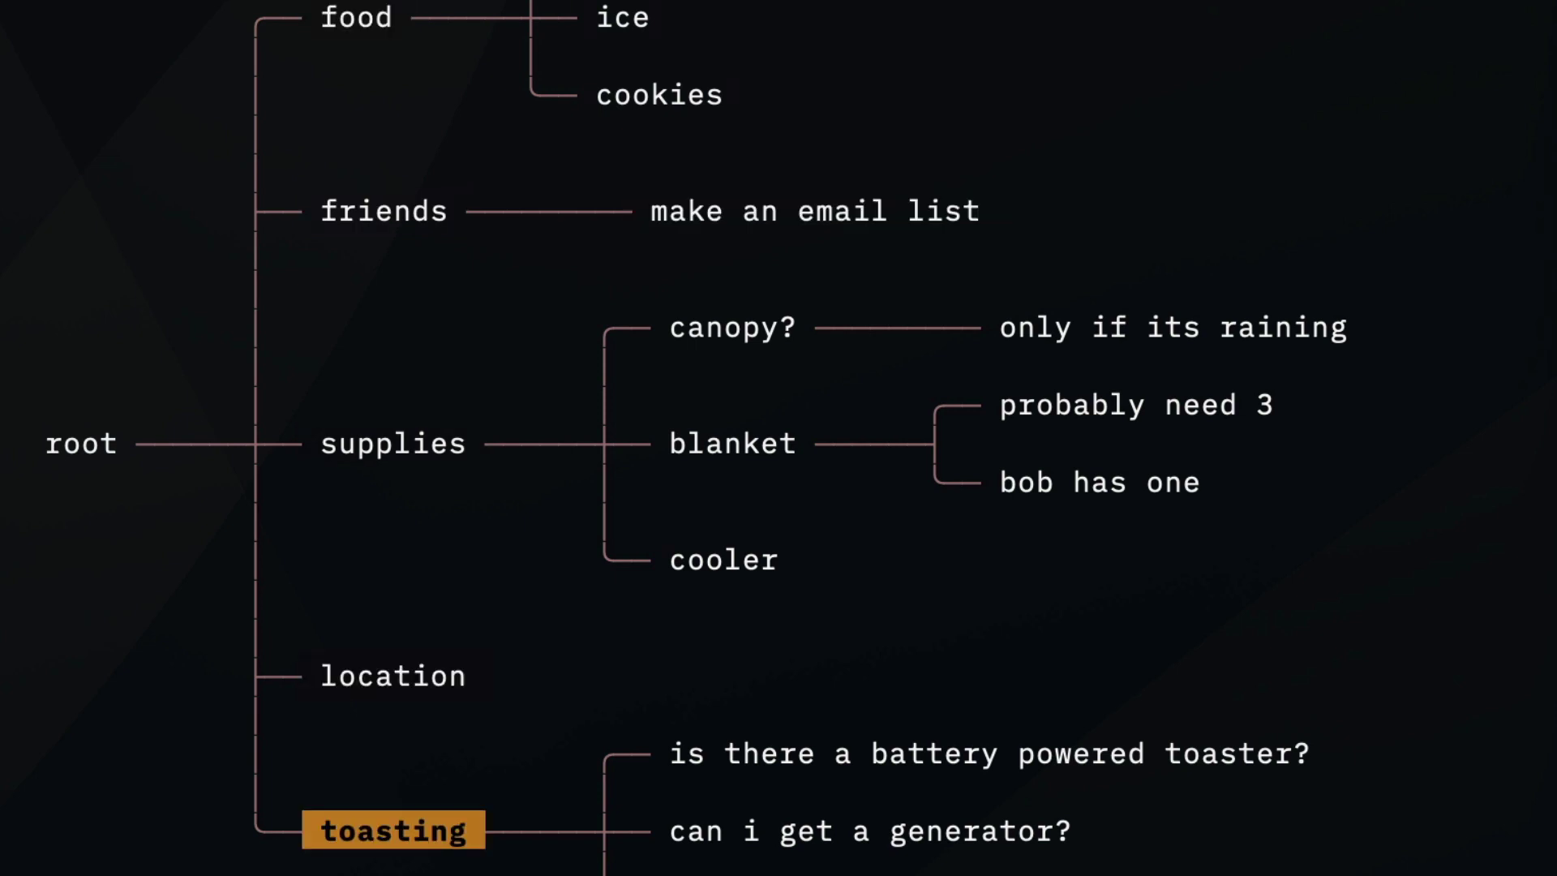
key("alt+Up")
key("alt+Up")
key("alt+Up")
key("alt+Up")
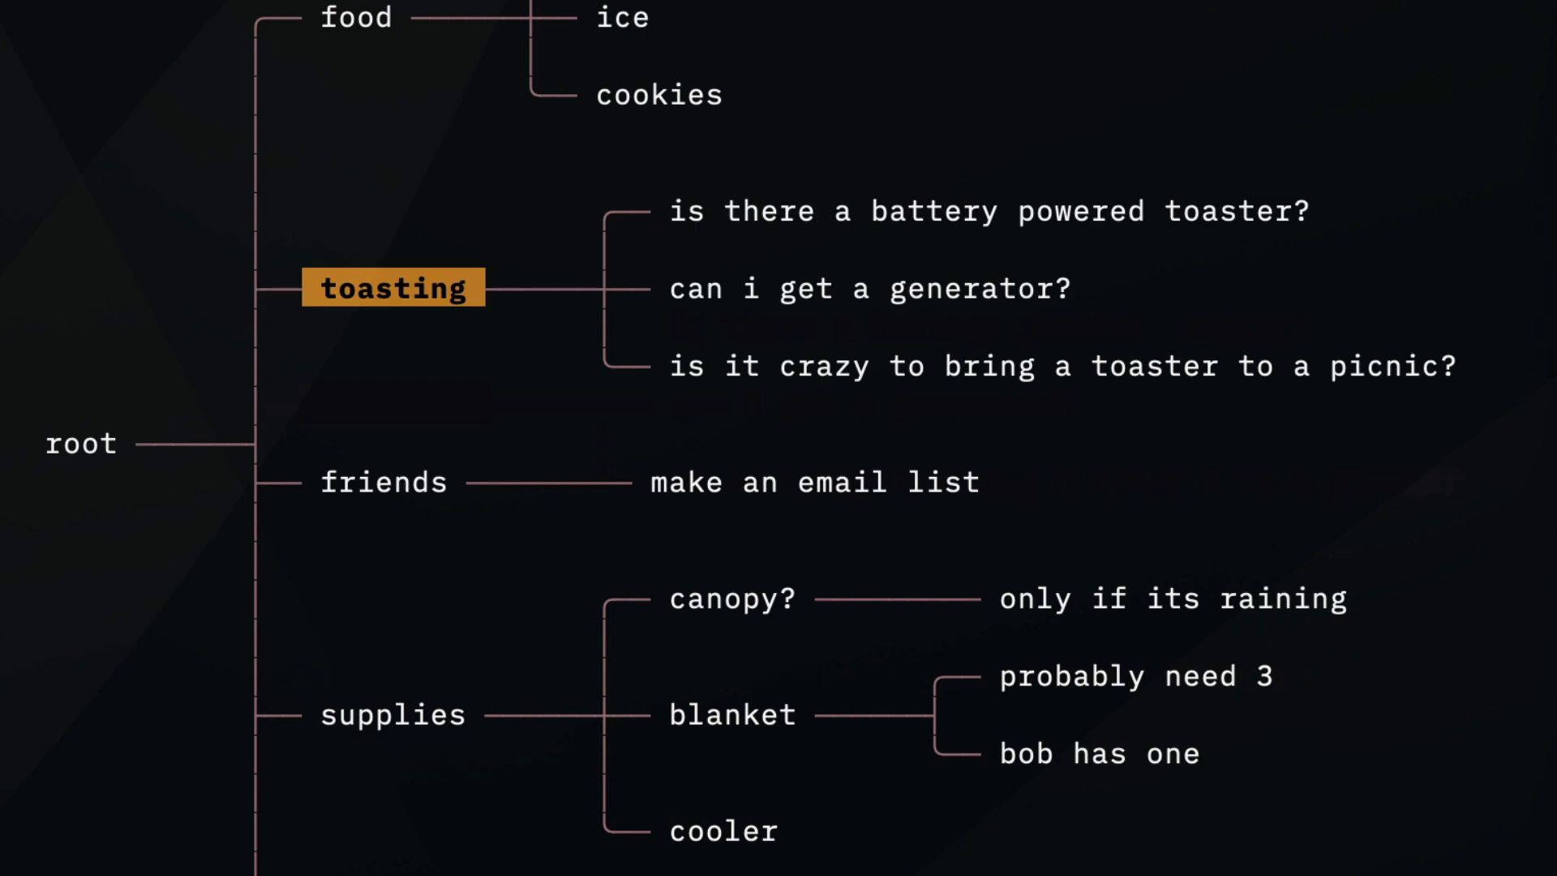
key("alt+Down")
Fold the toasting questions and collapse every branch under the root
key("space")
key("Down")
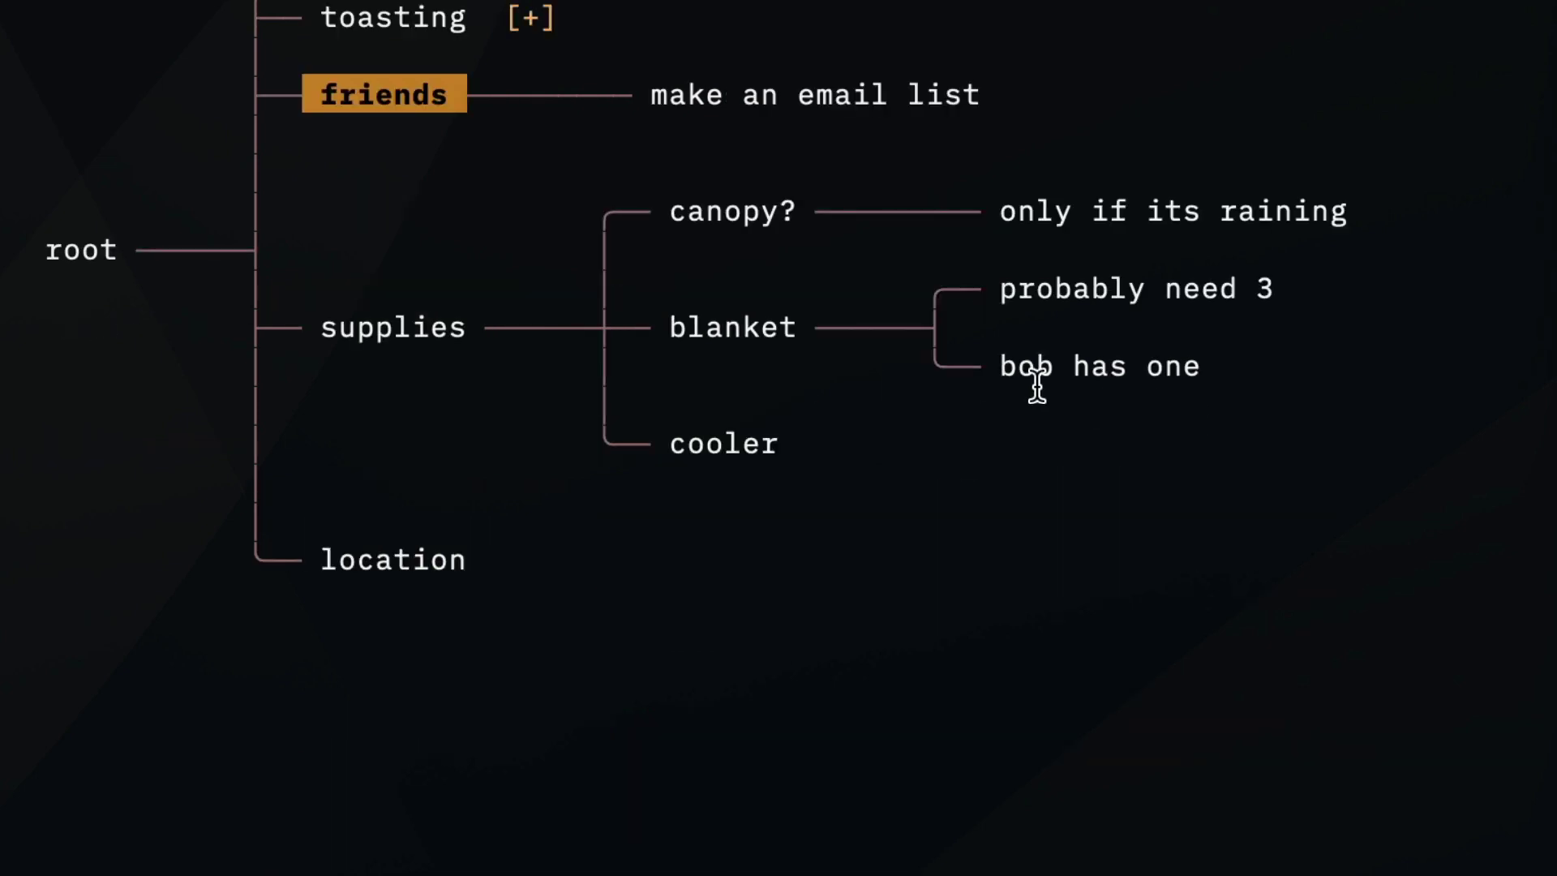
key("m")
key("1")
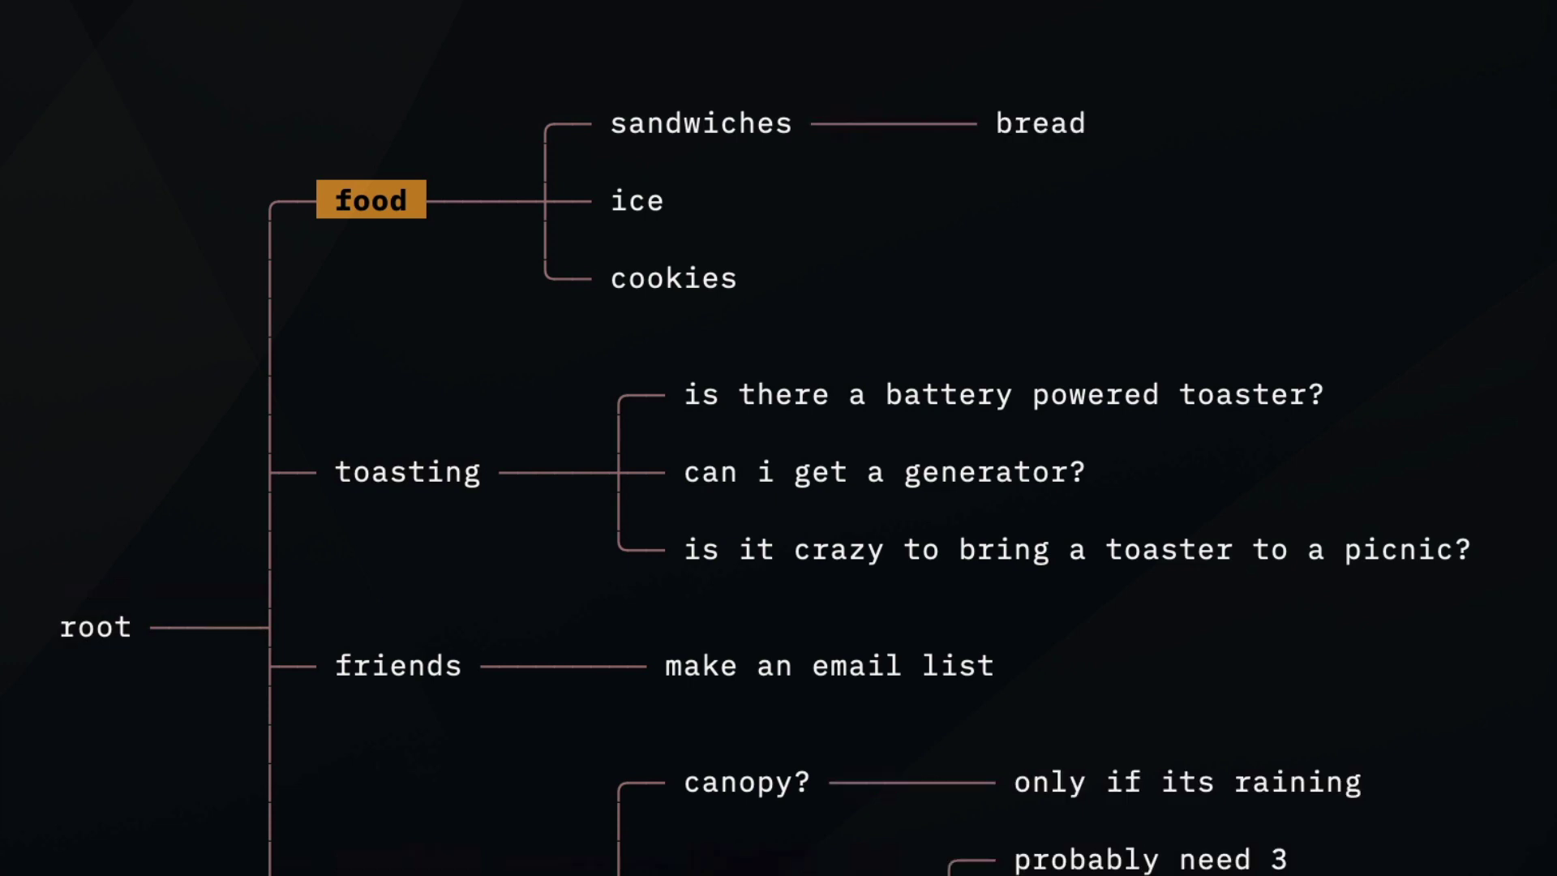
Fold the map to top-level branches with food open, then search for 'a' and cycle matches
key("Left")
key("Left")
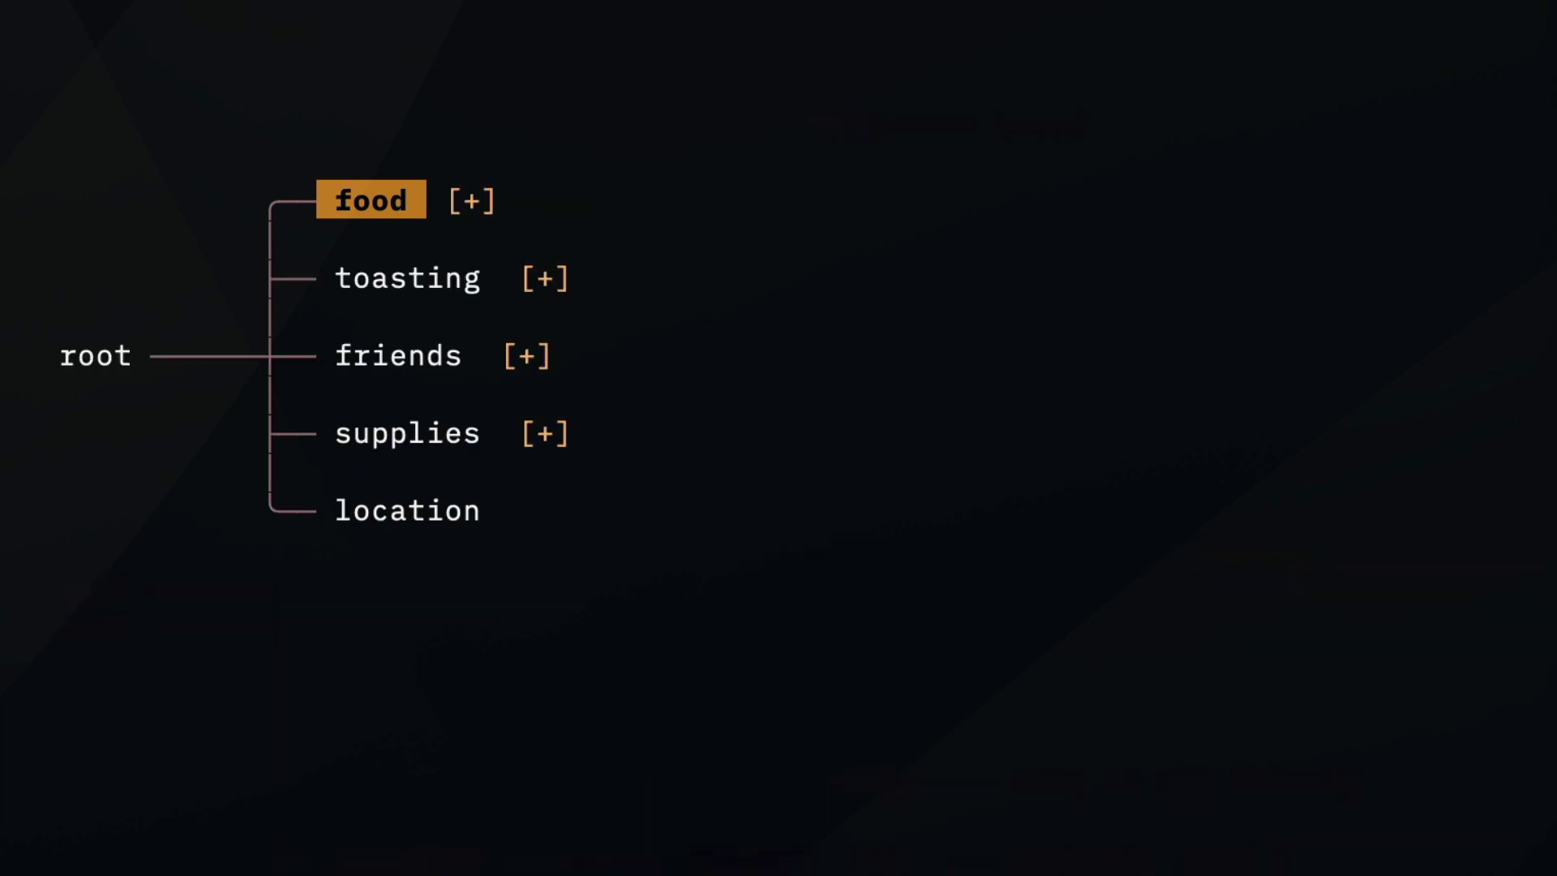
key("Right")
key("slash")
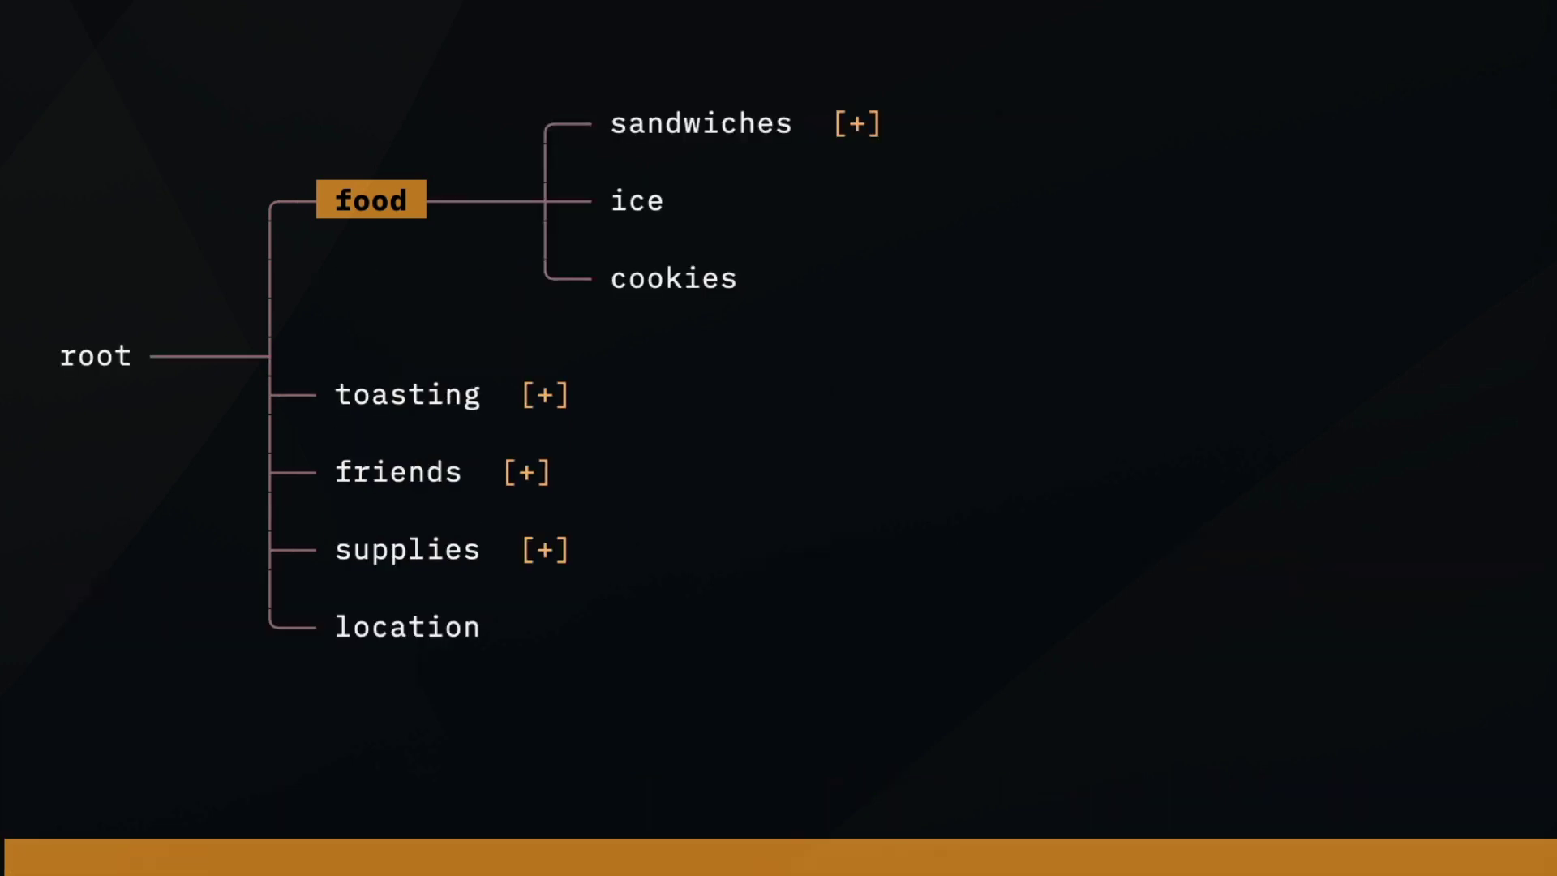
key("Return")
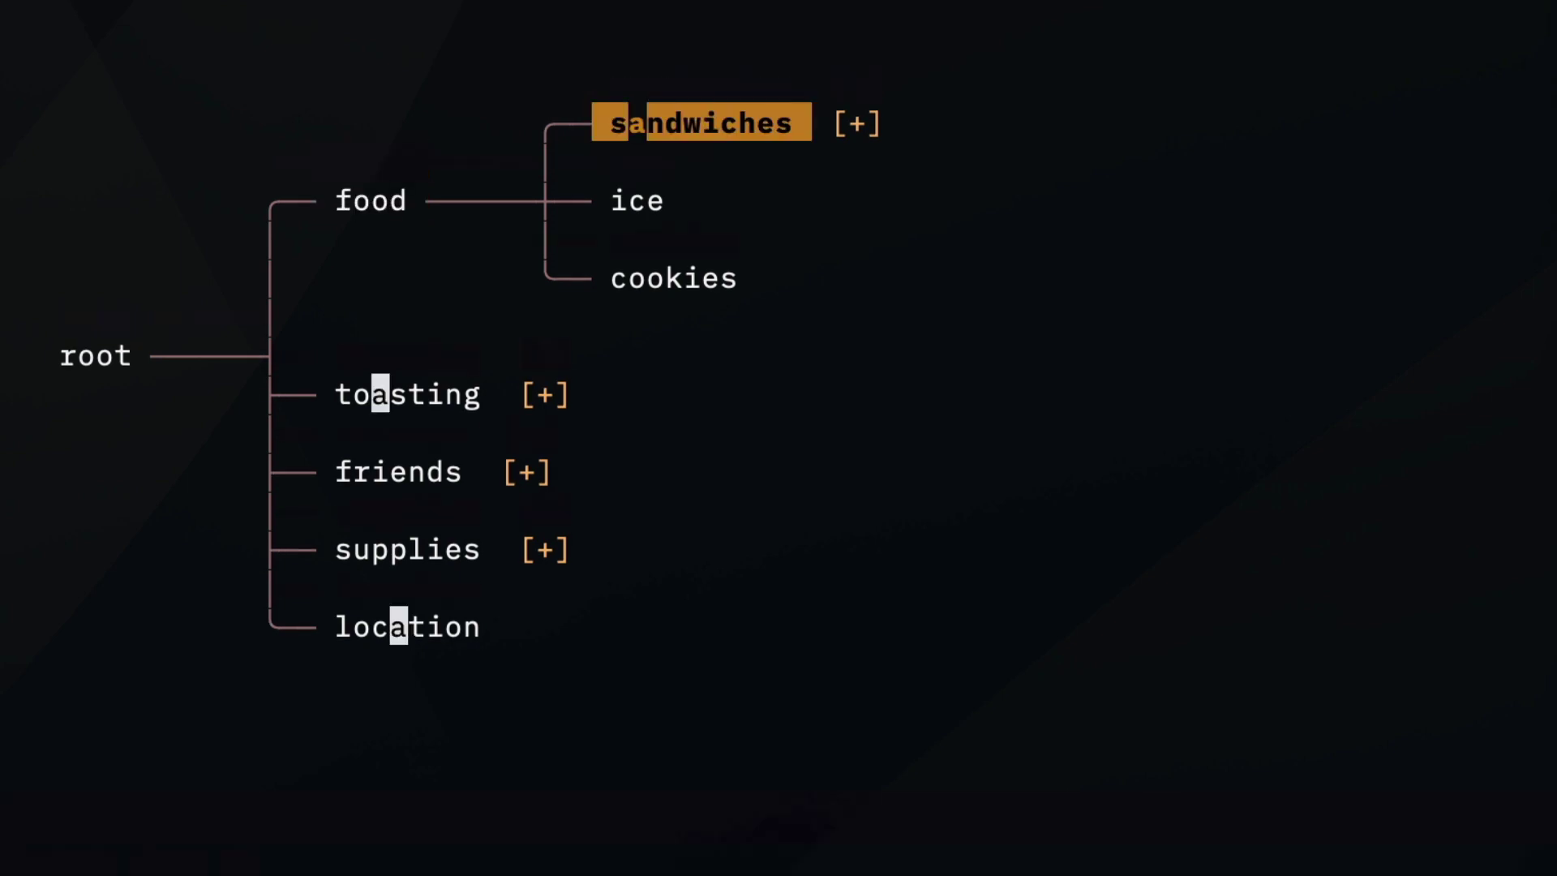
key("n")
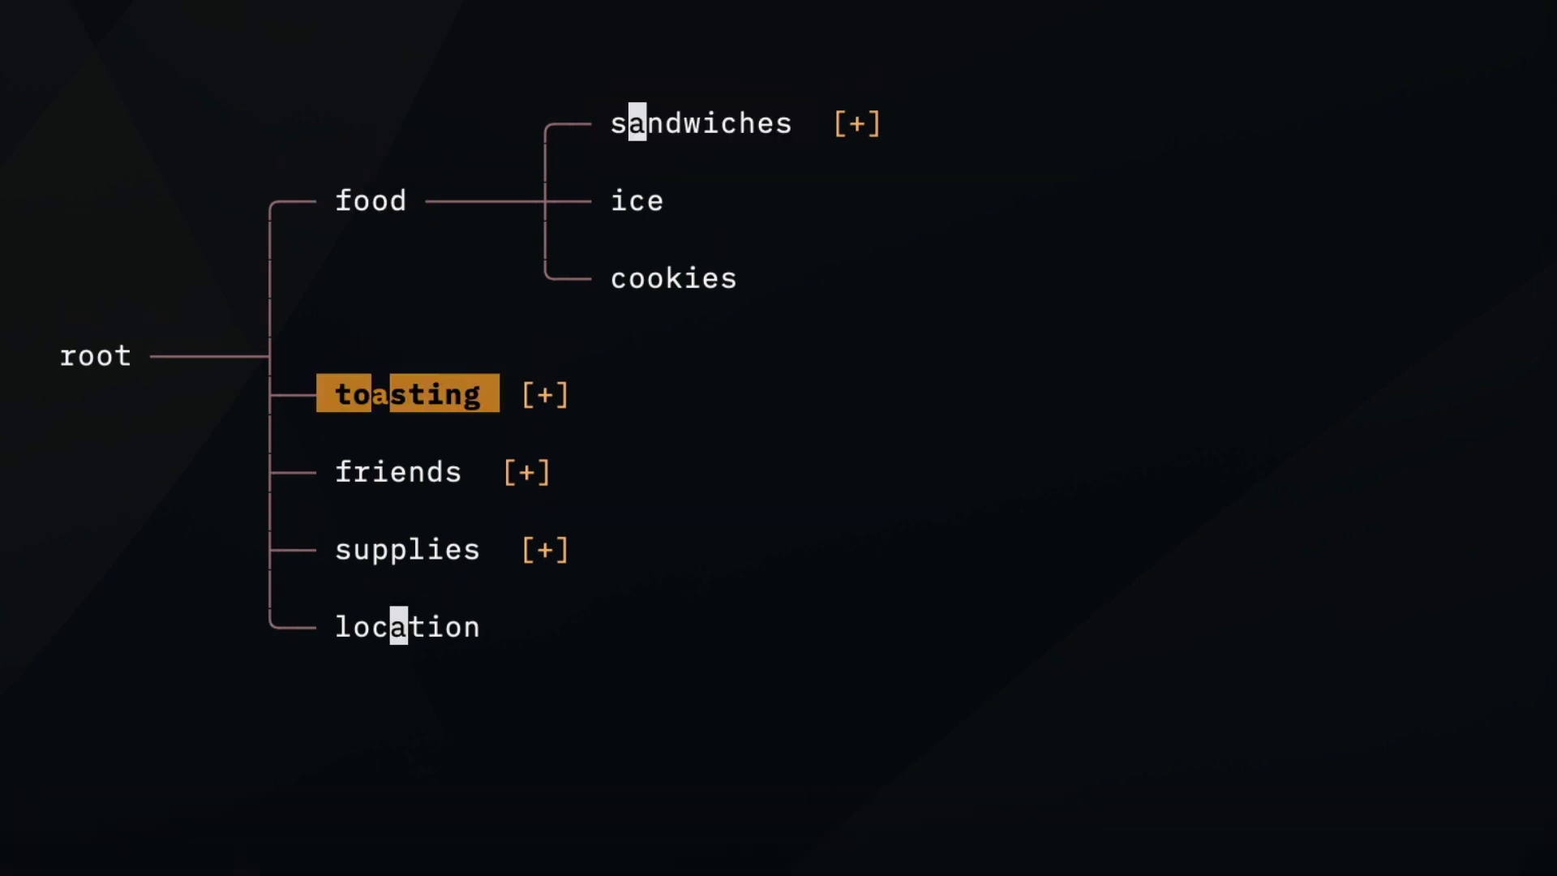
key("n")
key("shift+n")
key("shift+n")
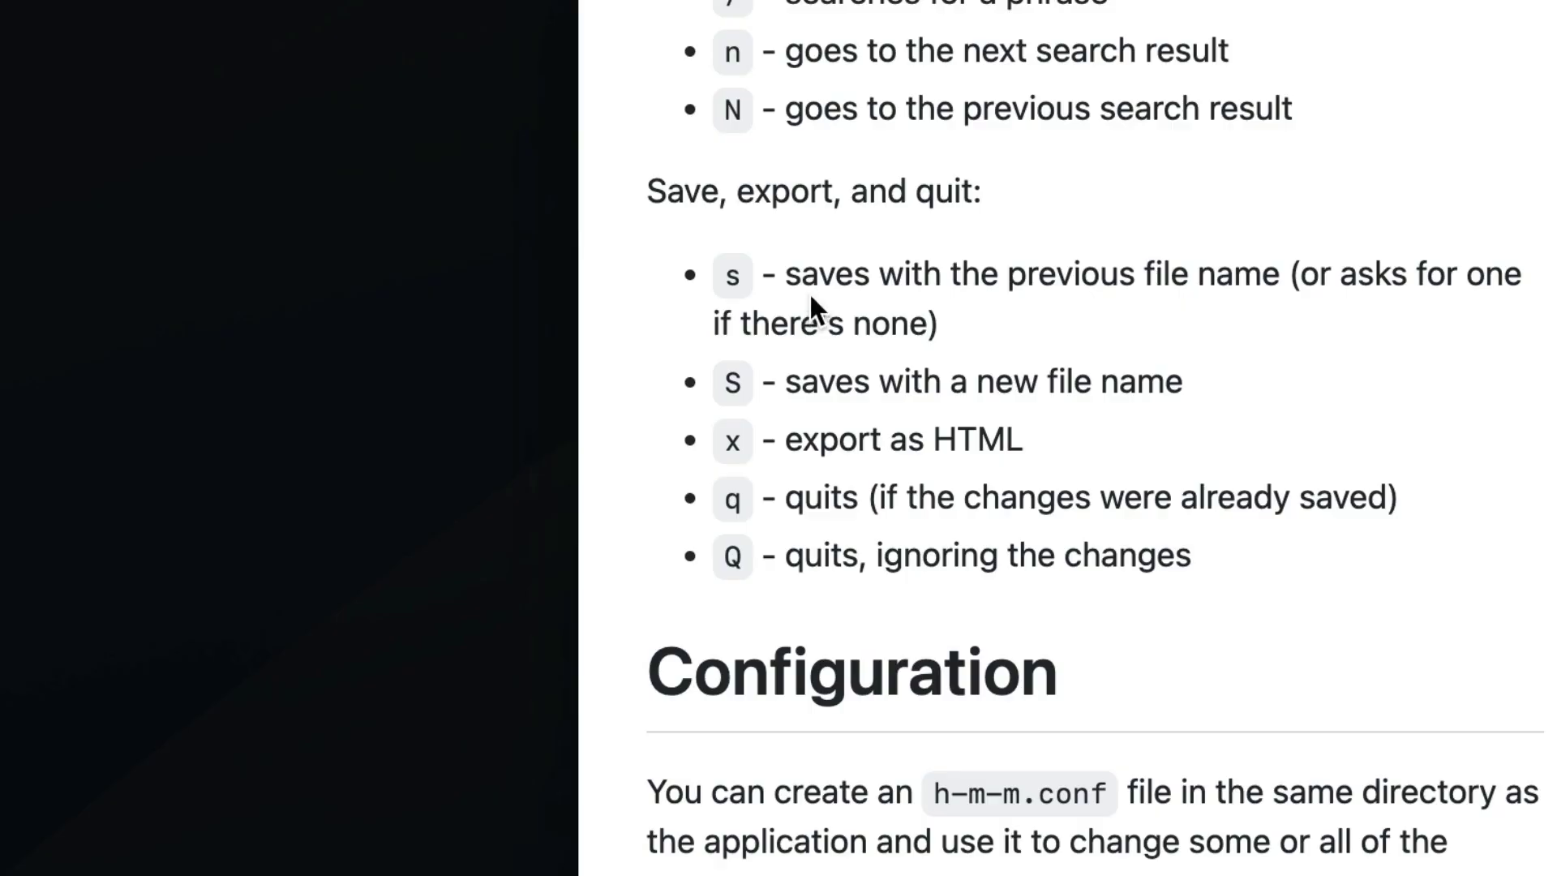
Highlight the readme descriptions for saving under the previous name and under a new name
left_click_drag(785, 276, 1172, 274)
left_click(1159, 313)
left_click_drag(811, 395, 1184, 385)
Save the mind map under the new name picnic, then quit h-m-m
left_click(361, 326)
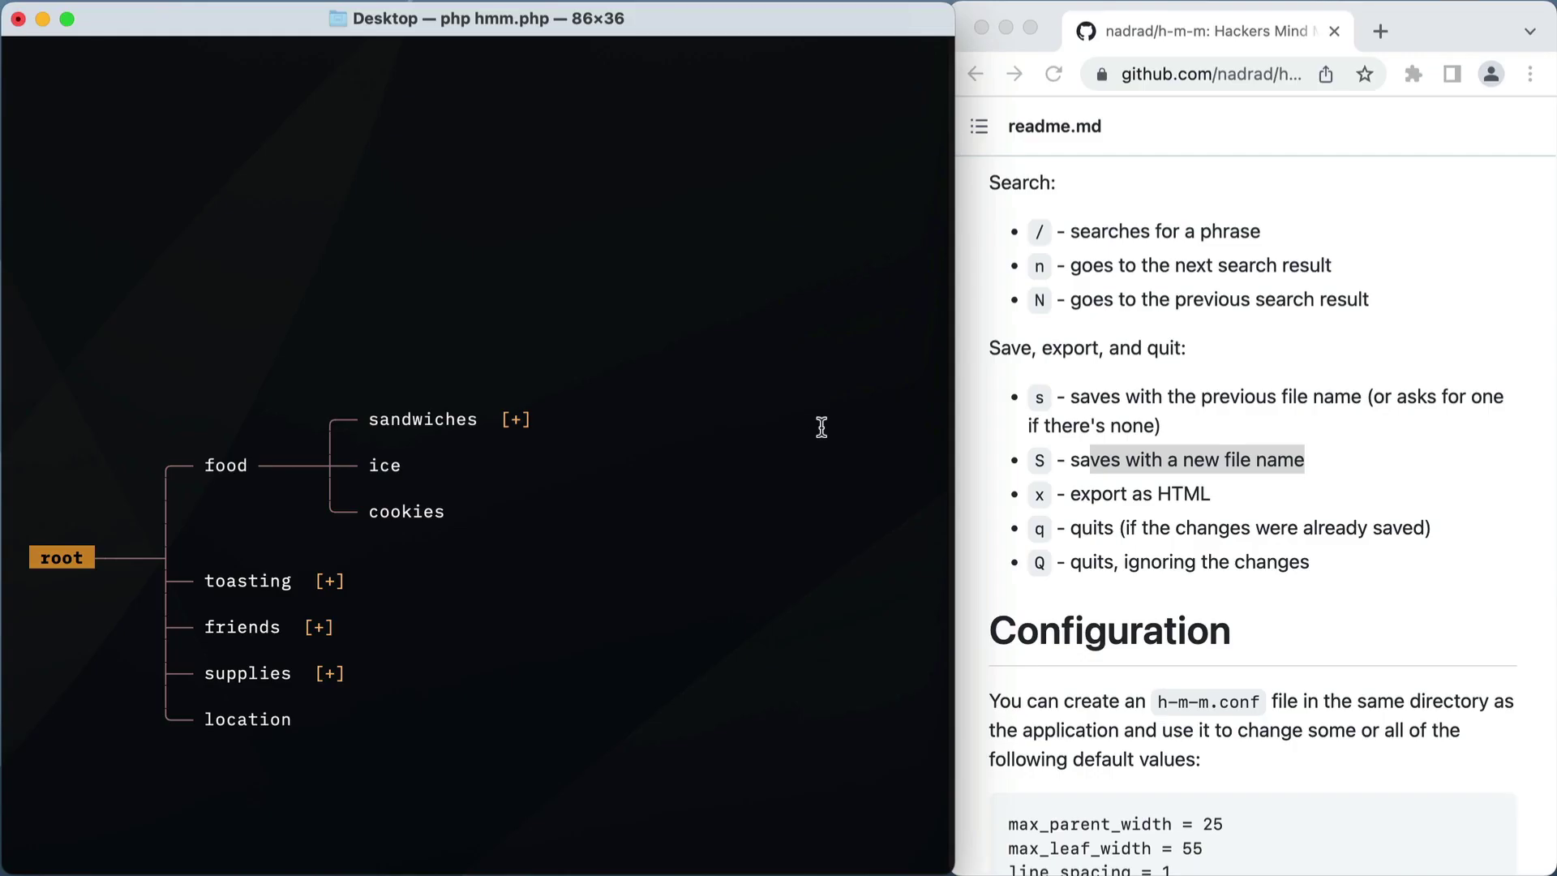
key("shift+s")
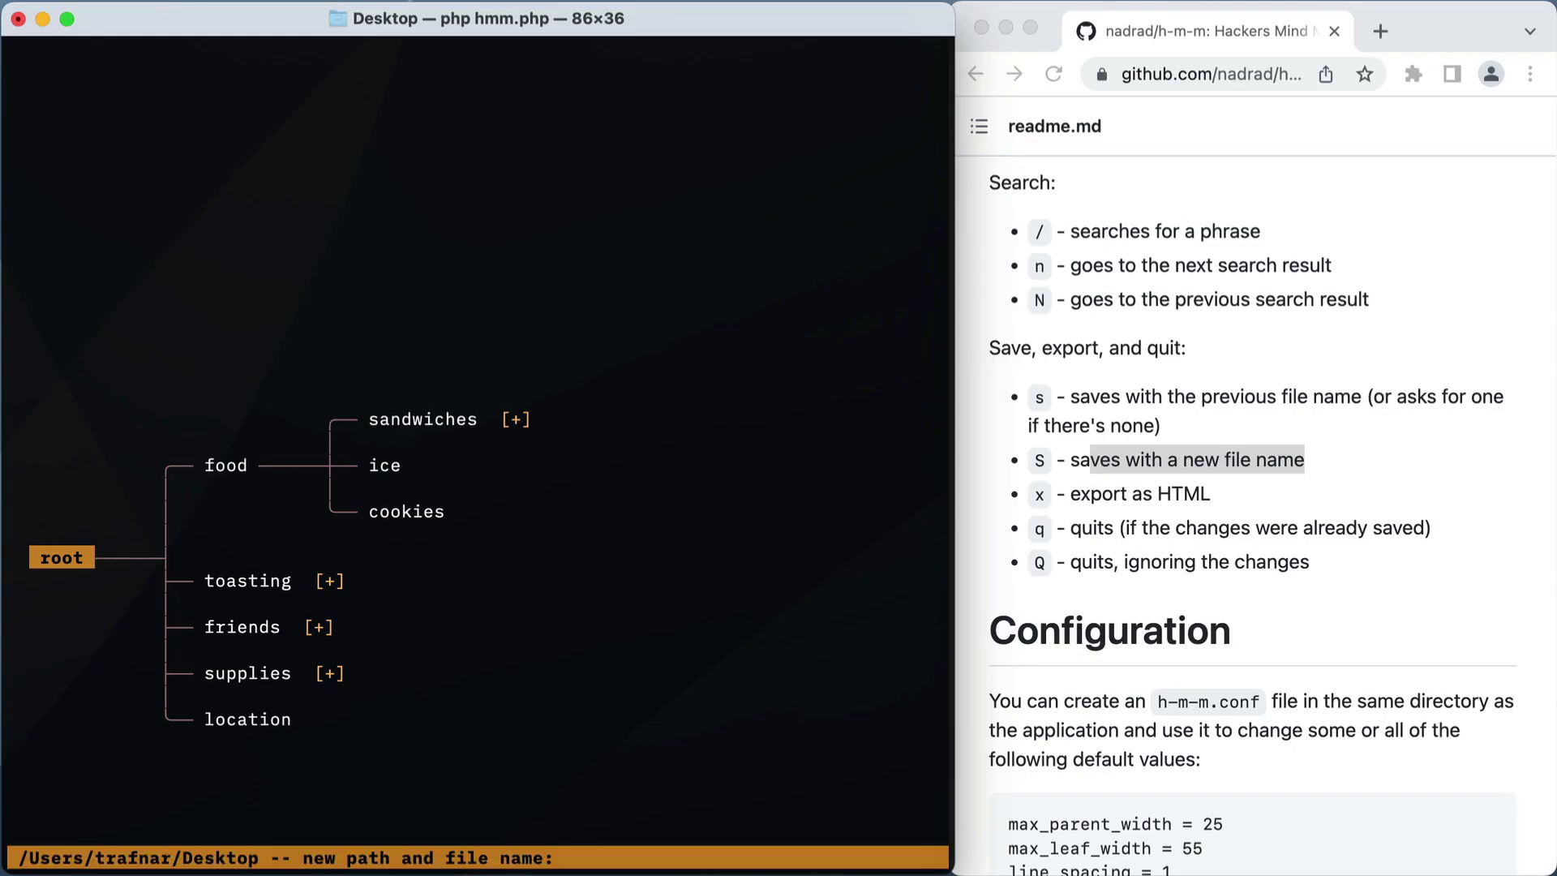
type("picnic")
key("Return")
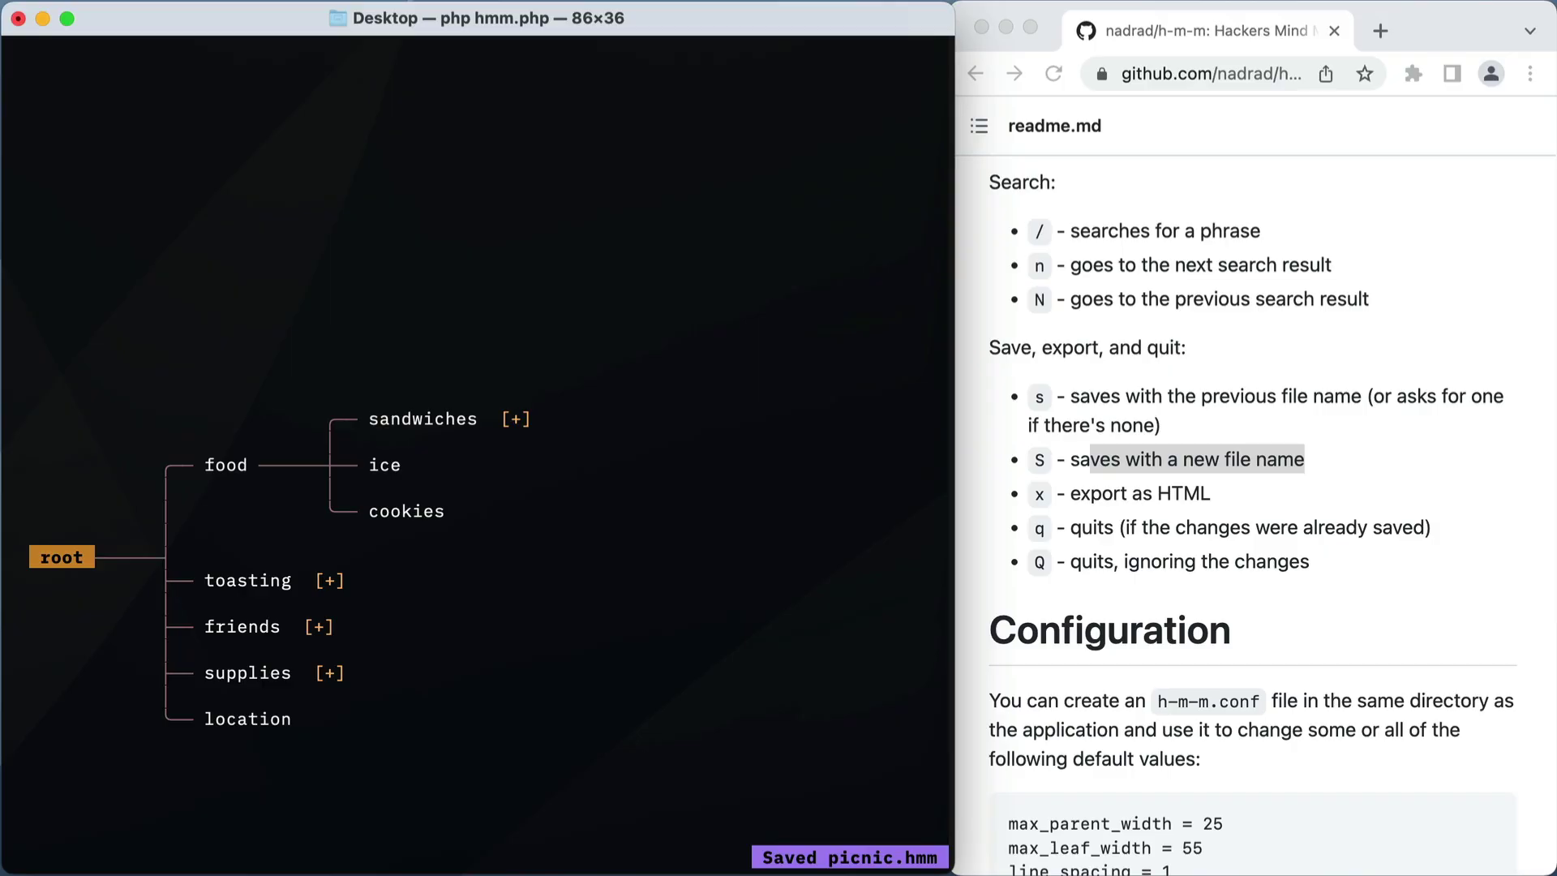
key("q")
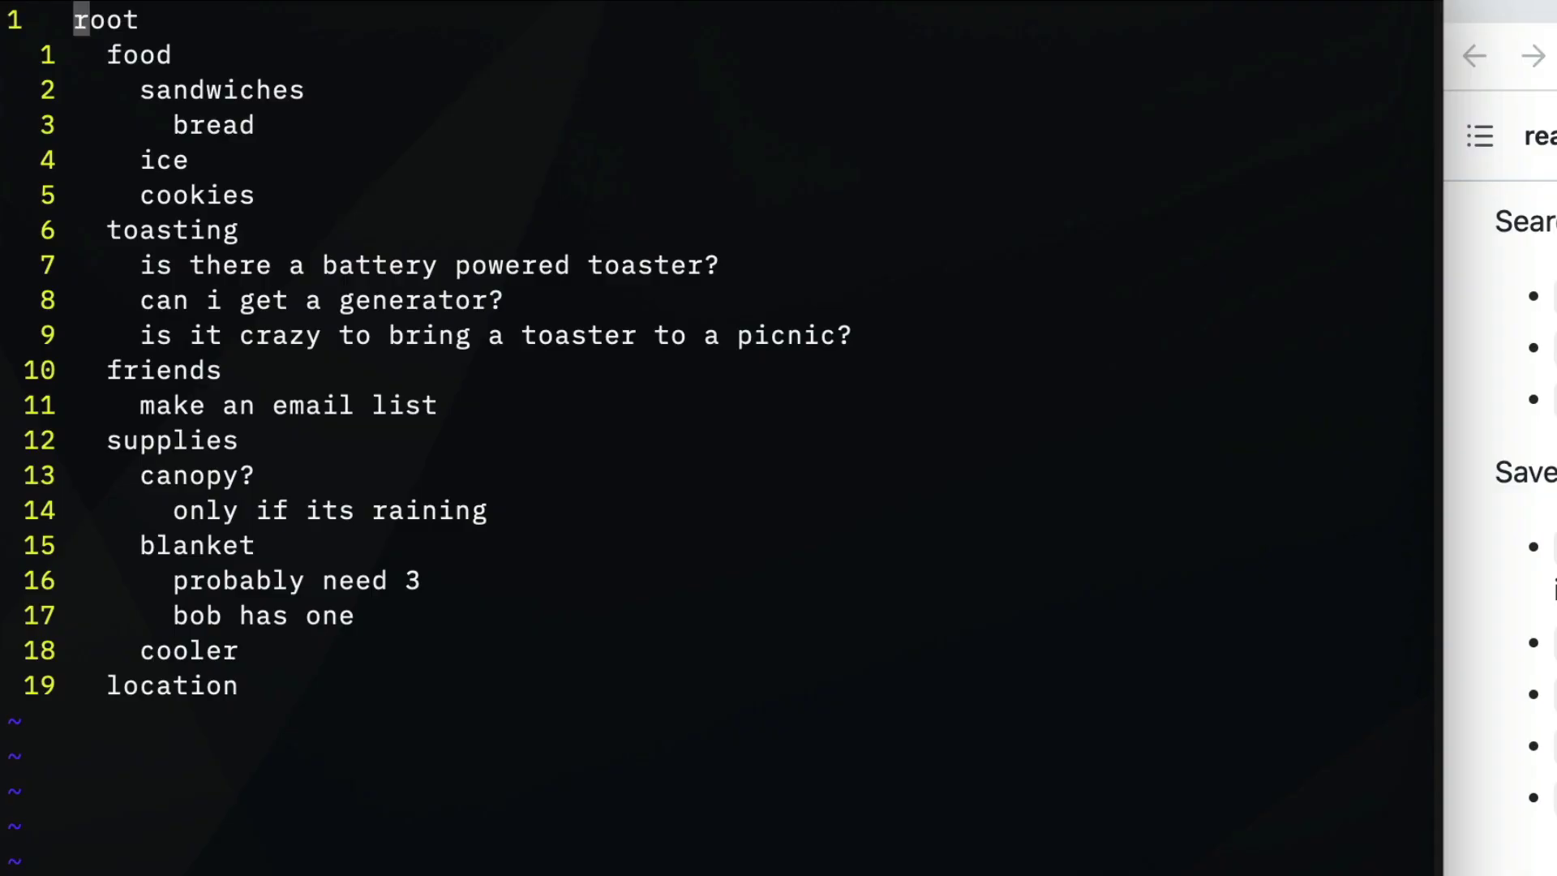
Cut the food-through-cookies lines and paste them below 'make an email list'
key("j")
key("shift+v")
key("j")
key("j")
key("j")
key("j")
key("d")
key("j")
key("j")
key("j")
key("j")
key("j")
key("p")
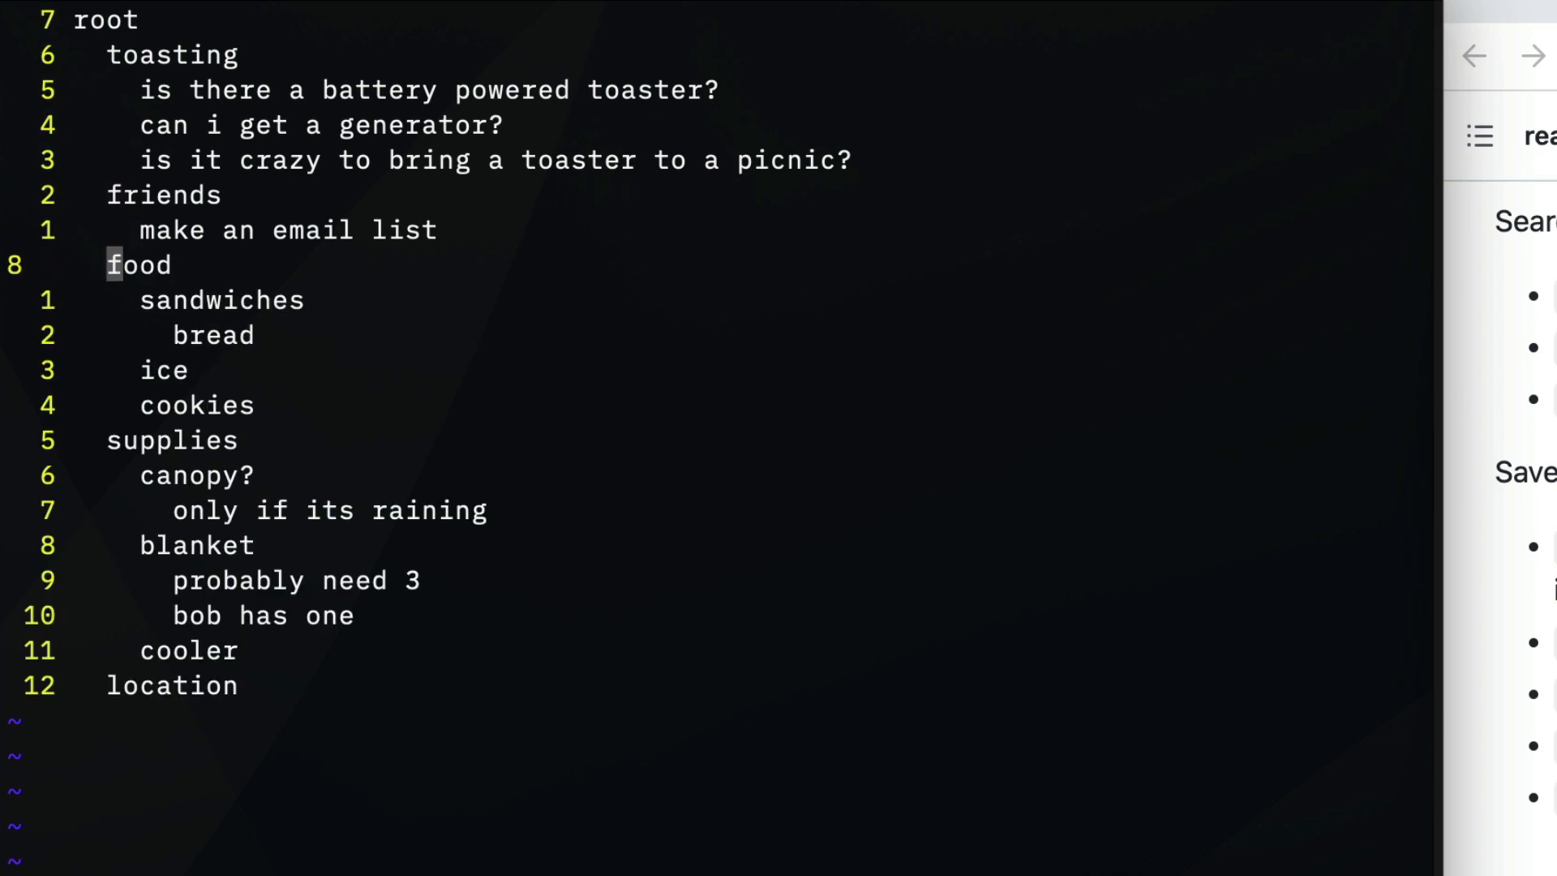
key("j")
key("j")
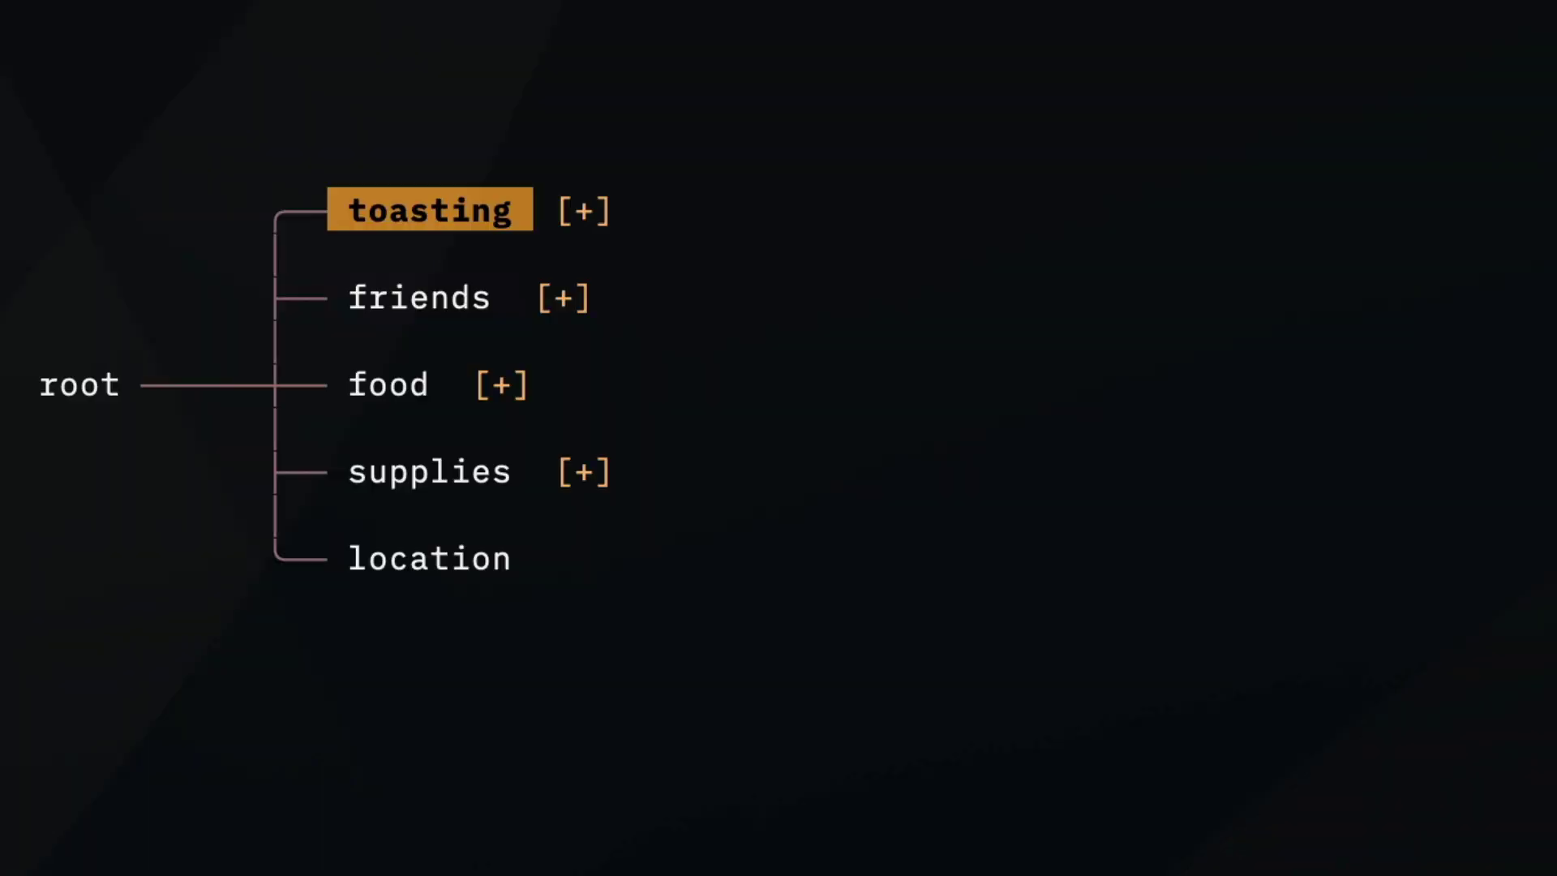
Export the reordered picnic map to HTML as picnic.hmm.html
key("j")
key("j")
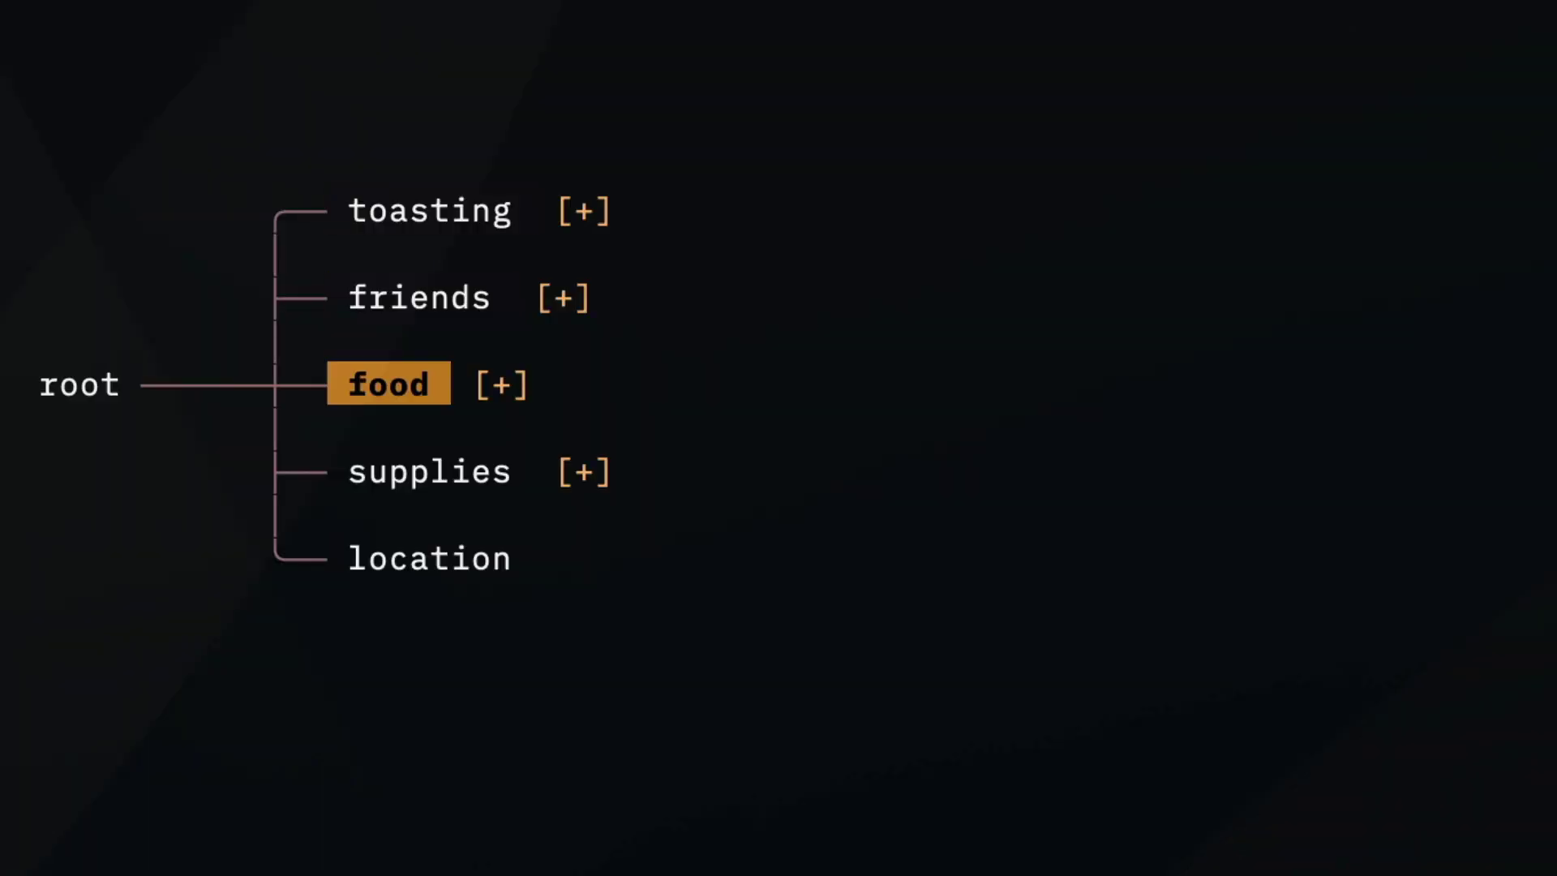
left_click_drag(1070, 494, 1230, 515)
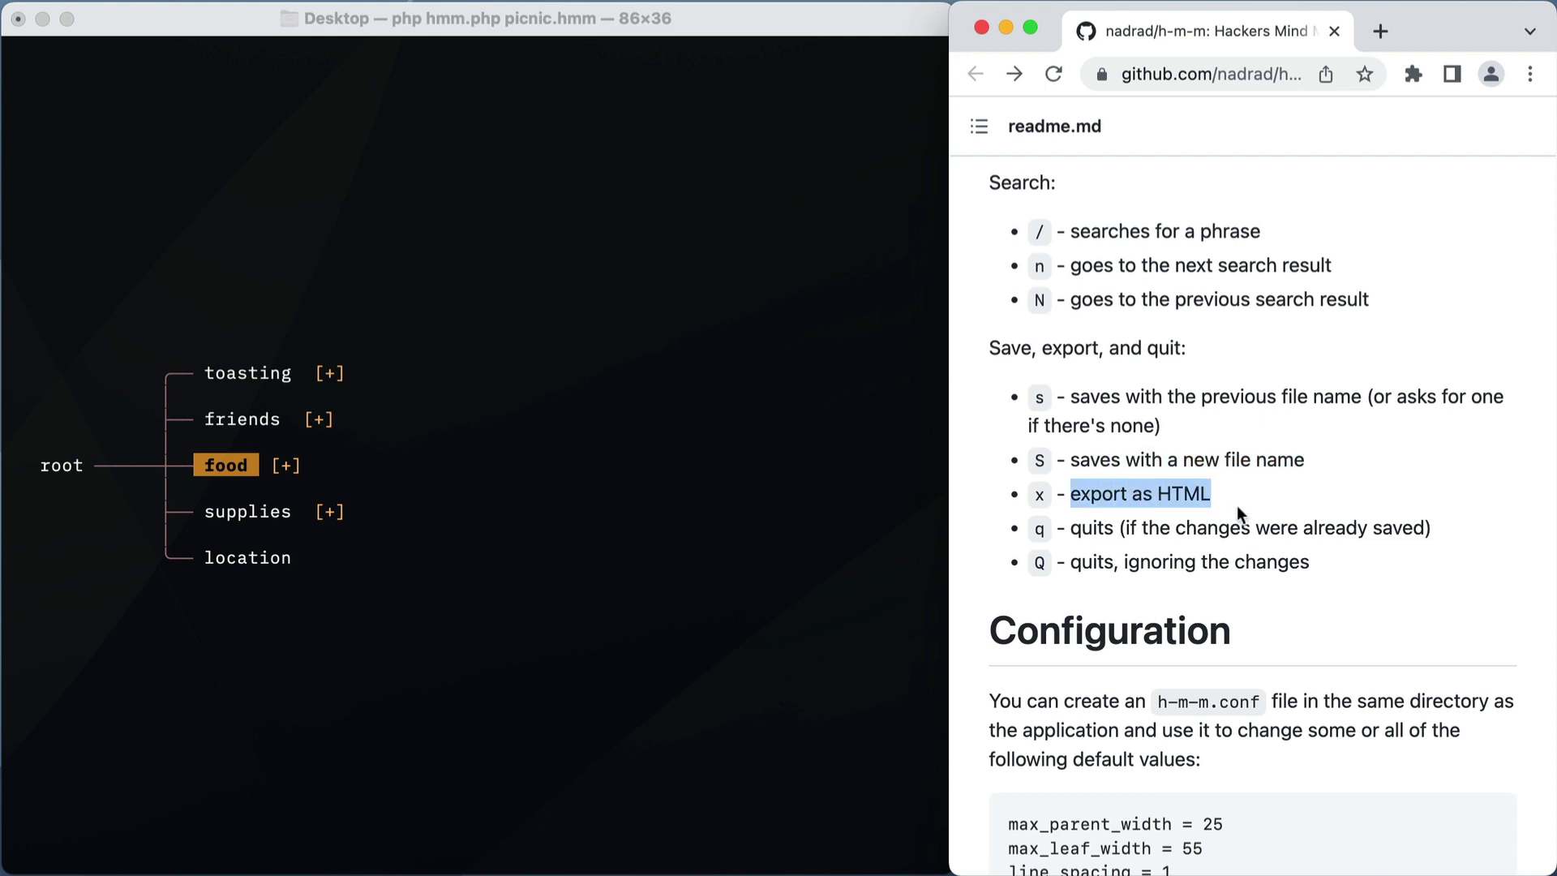
left_click(405, 417)
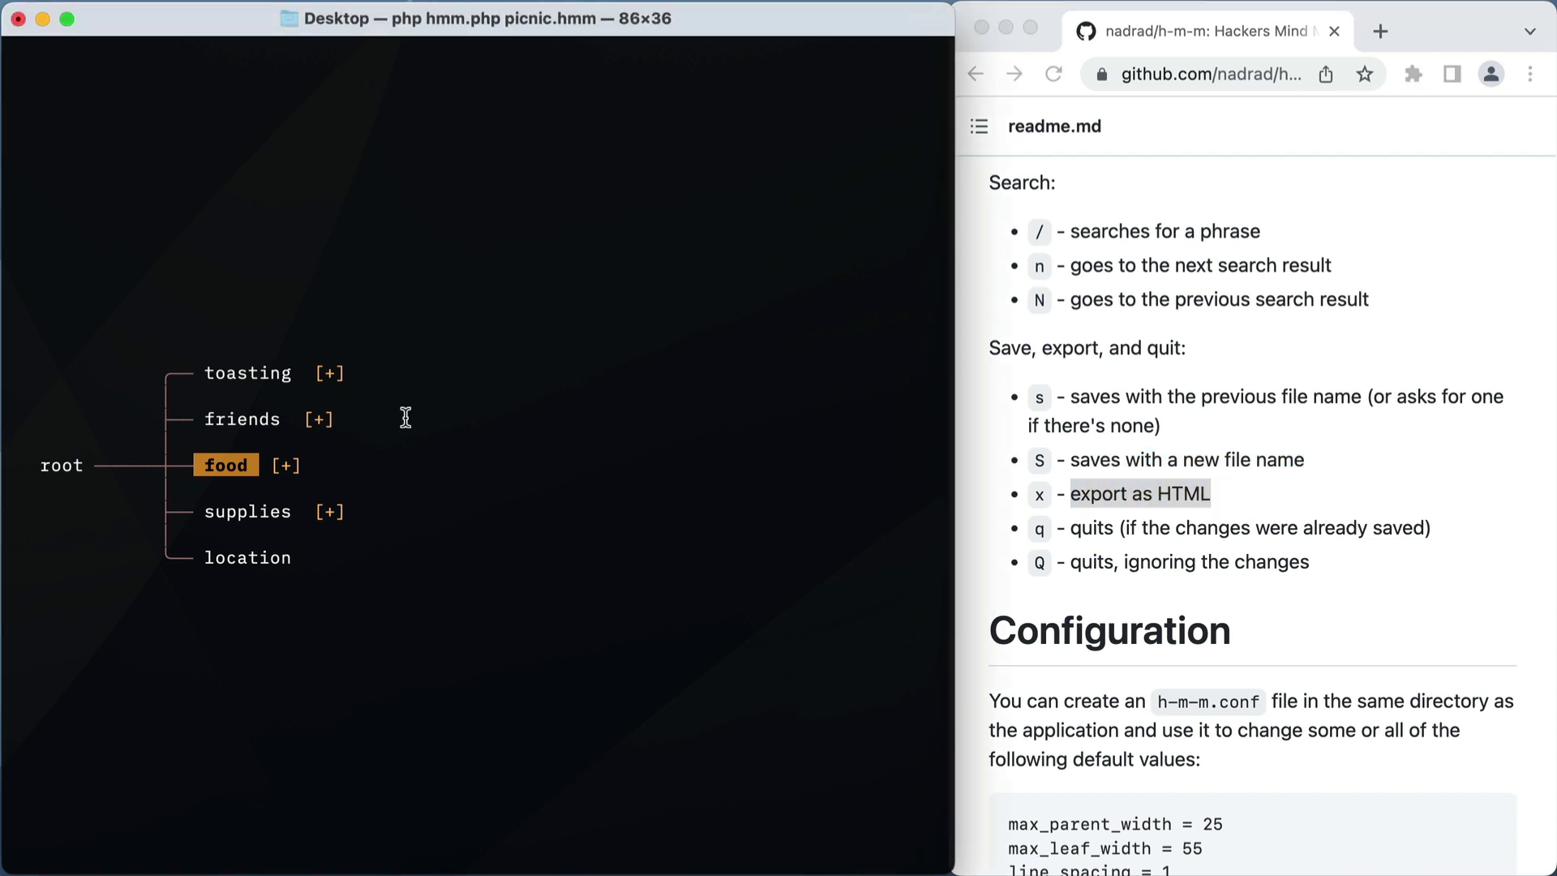
key("x")
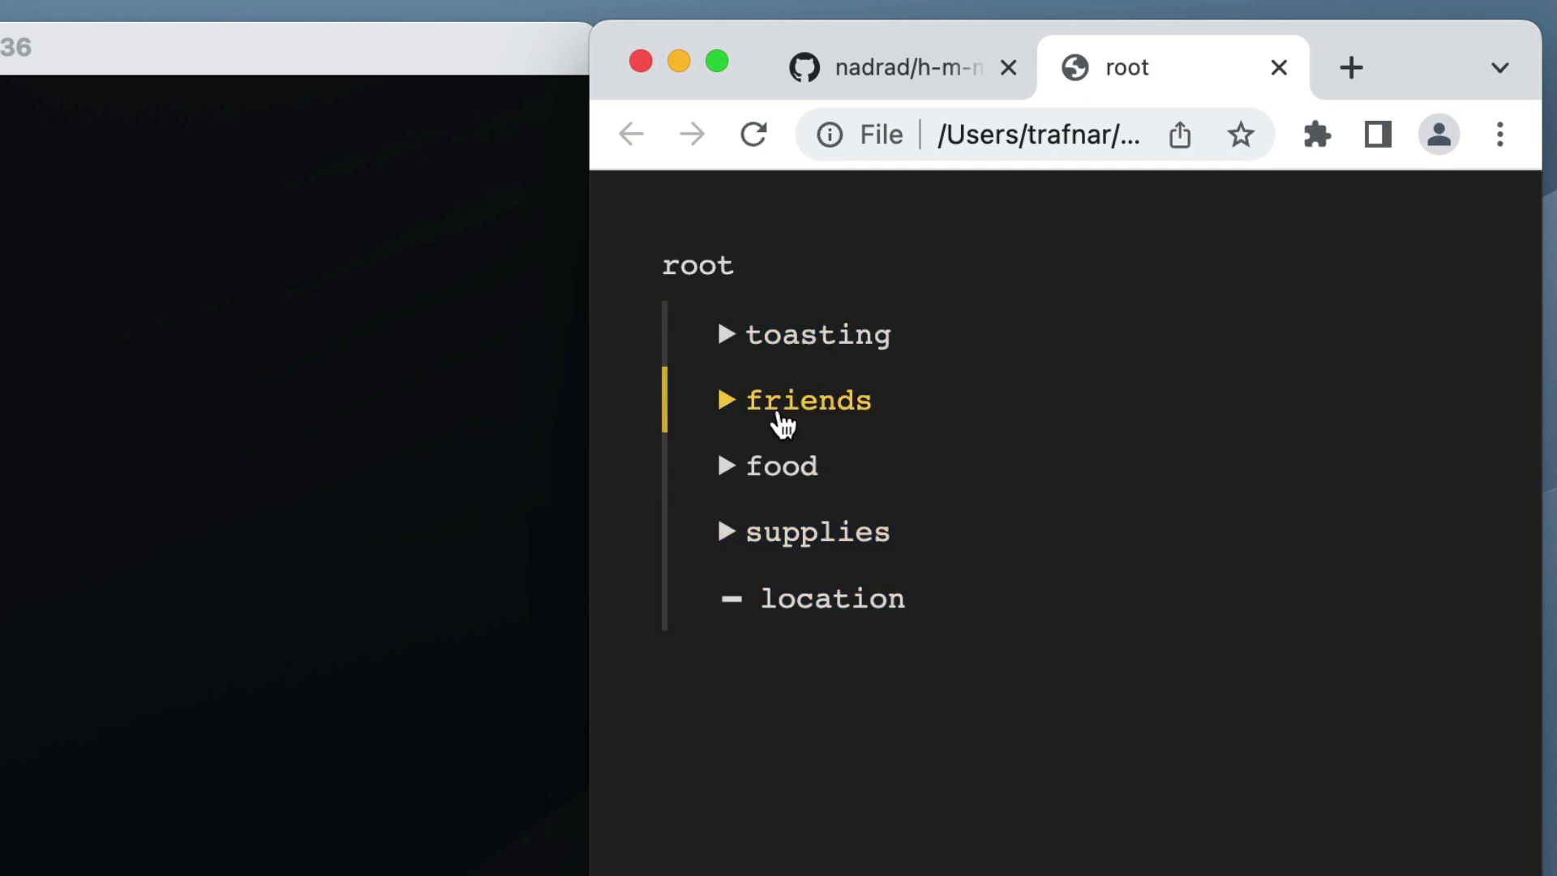
Expand toasting in the exported page, then expand and collapse friends
left_click(819, 335)
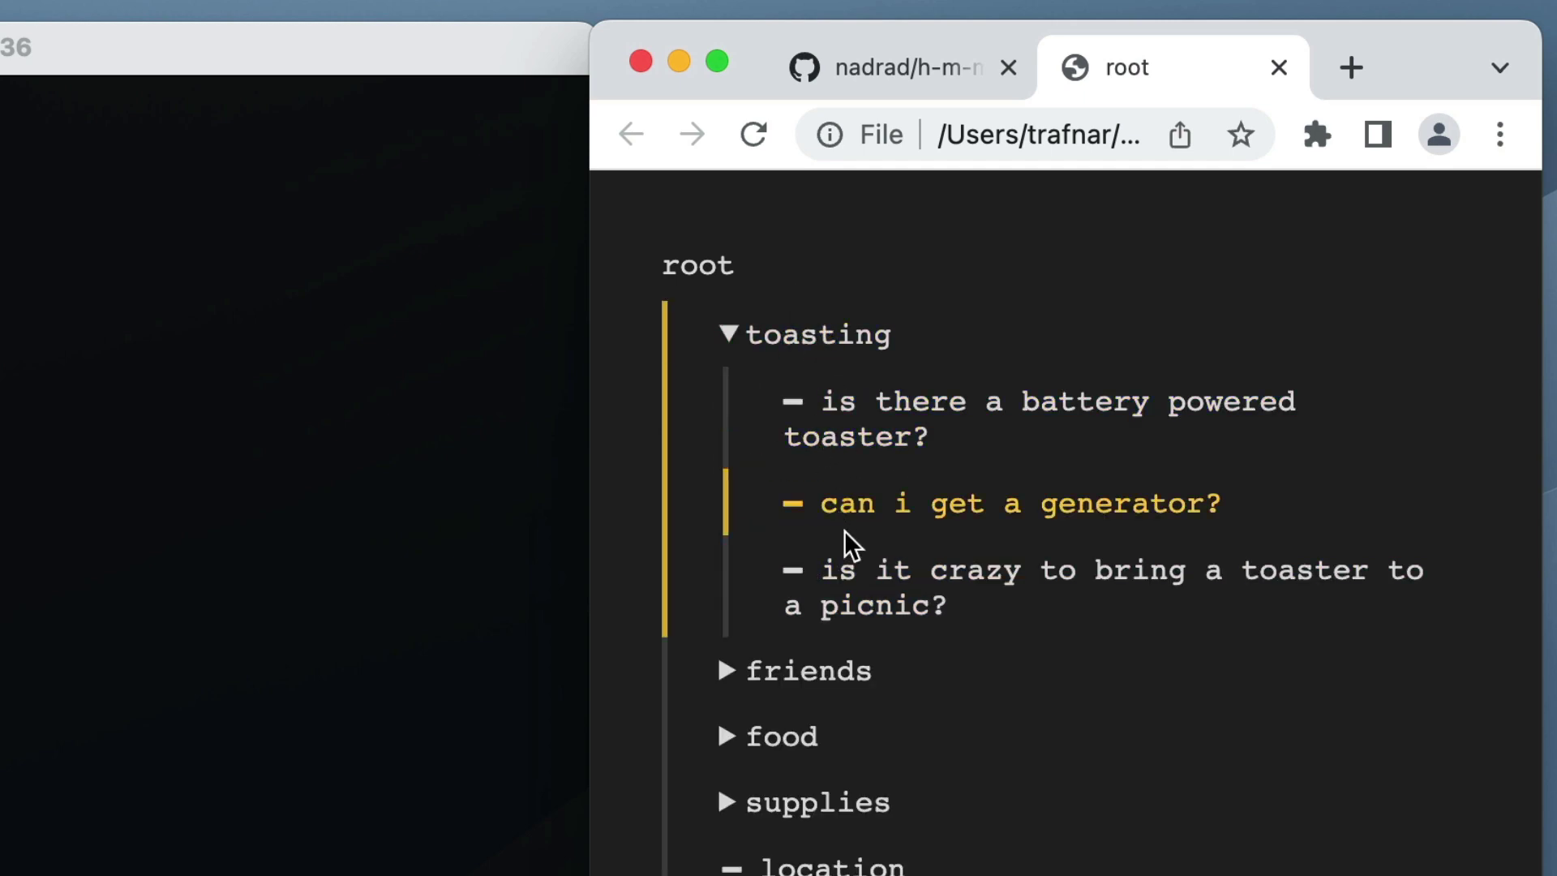
left_click(790, 673)
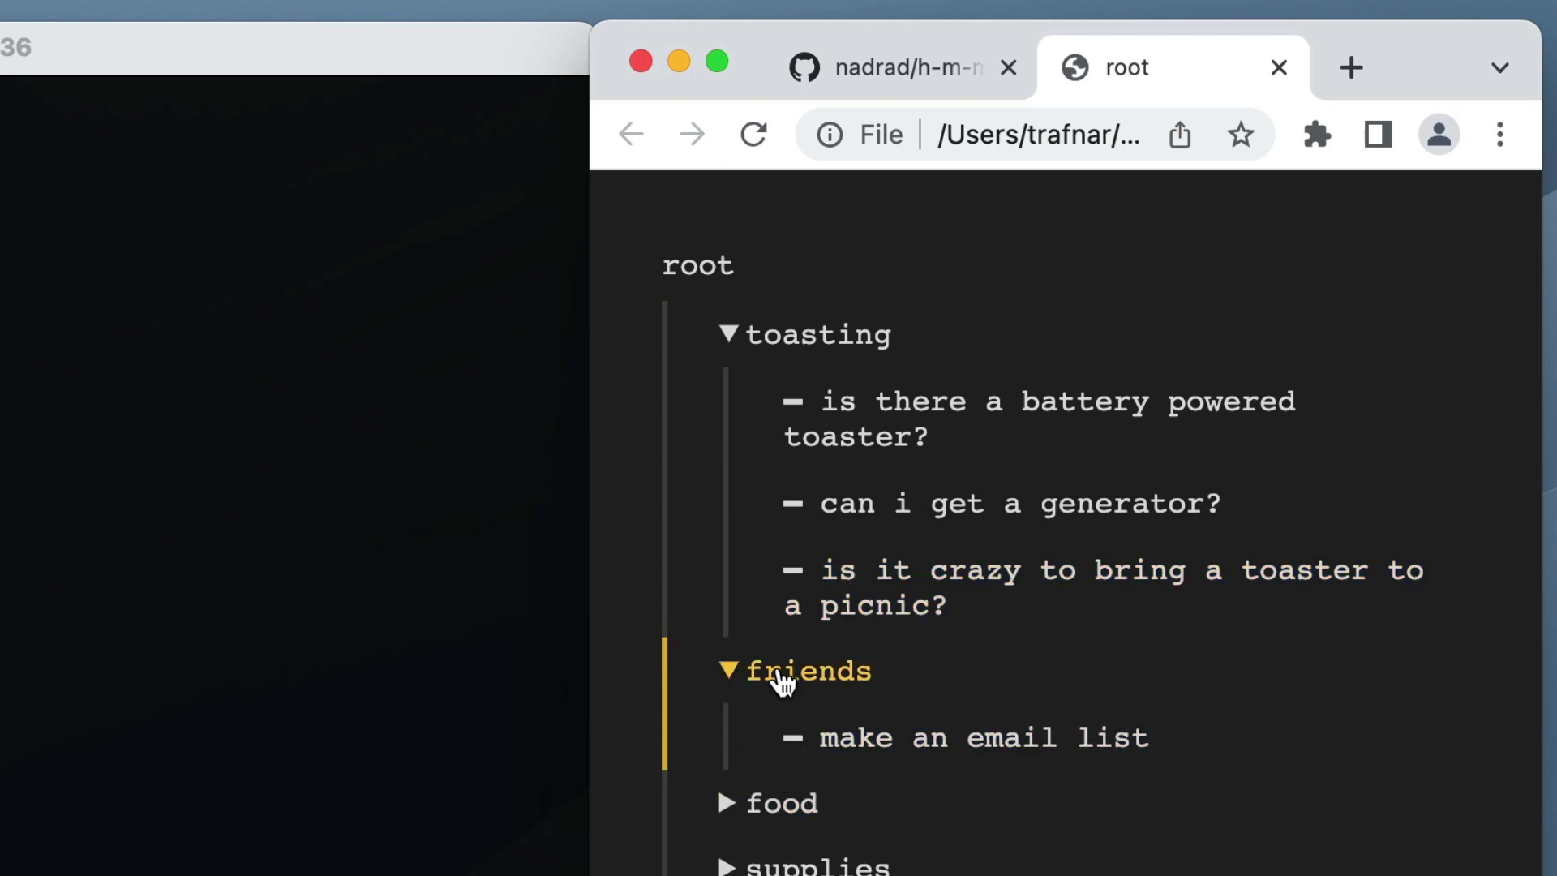
left_click(783, 677)
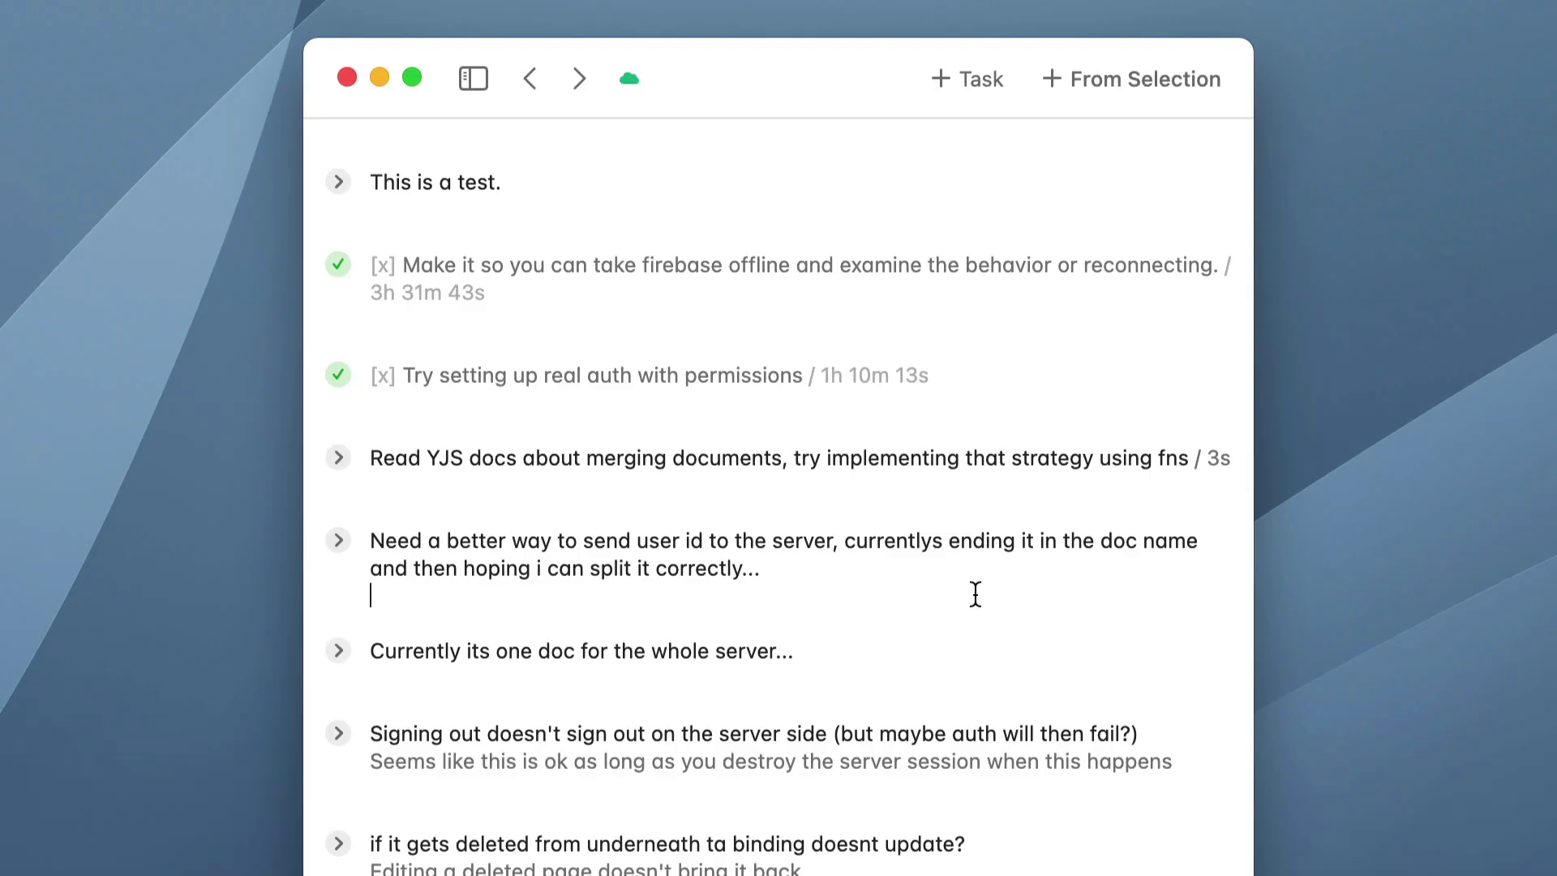
Mark the auth-with-permissions task as not done
key("Up")
key("Up")
key("Up")
key("Down")
key("Down")
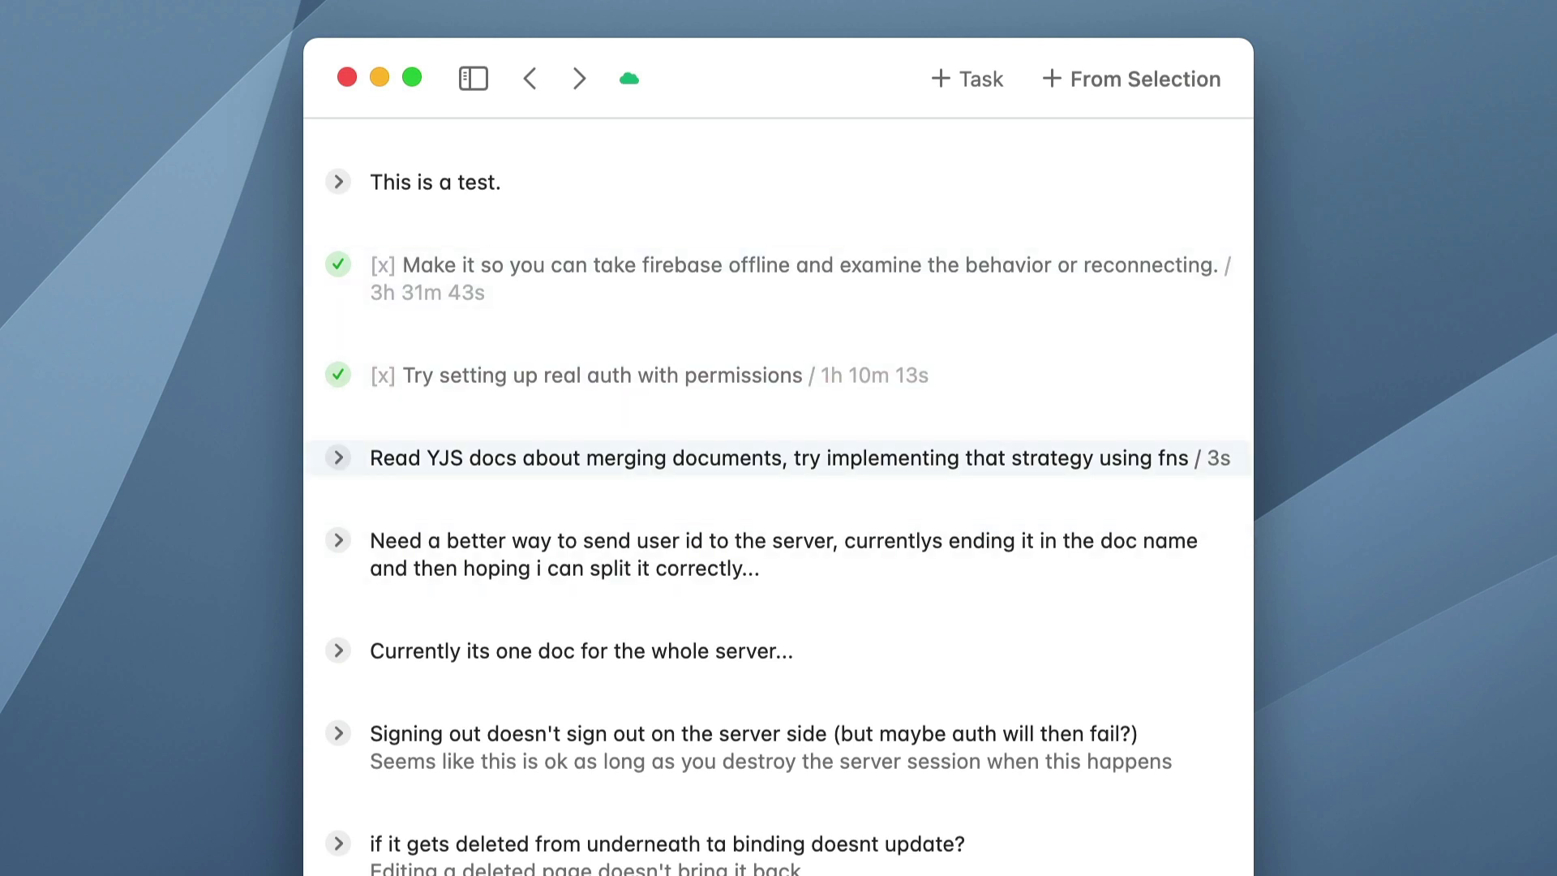
key("Up")
key("Up")
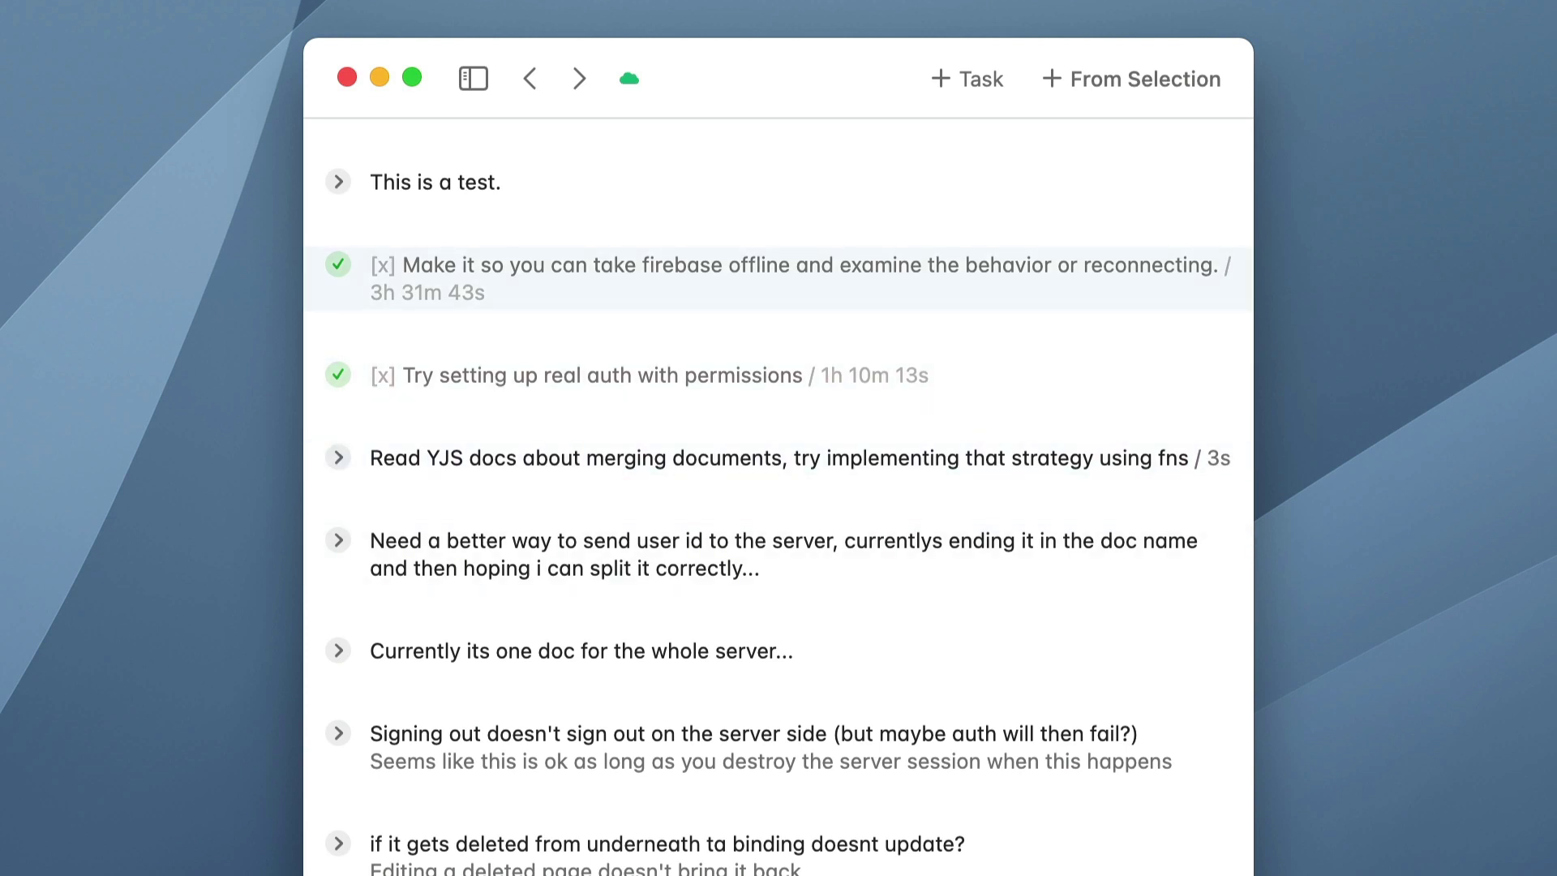
key("Down")
key("space")
key("Down")
key("Up")
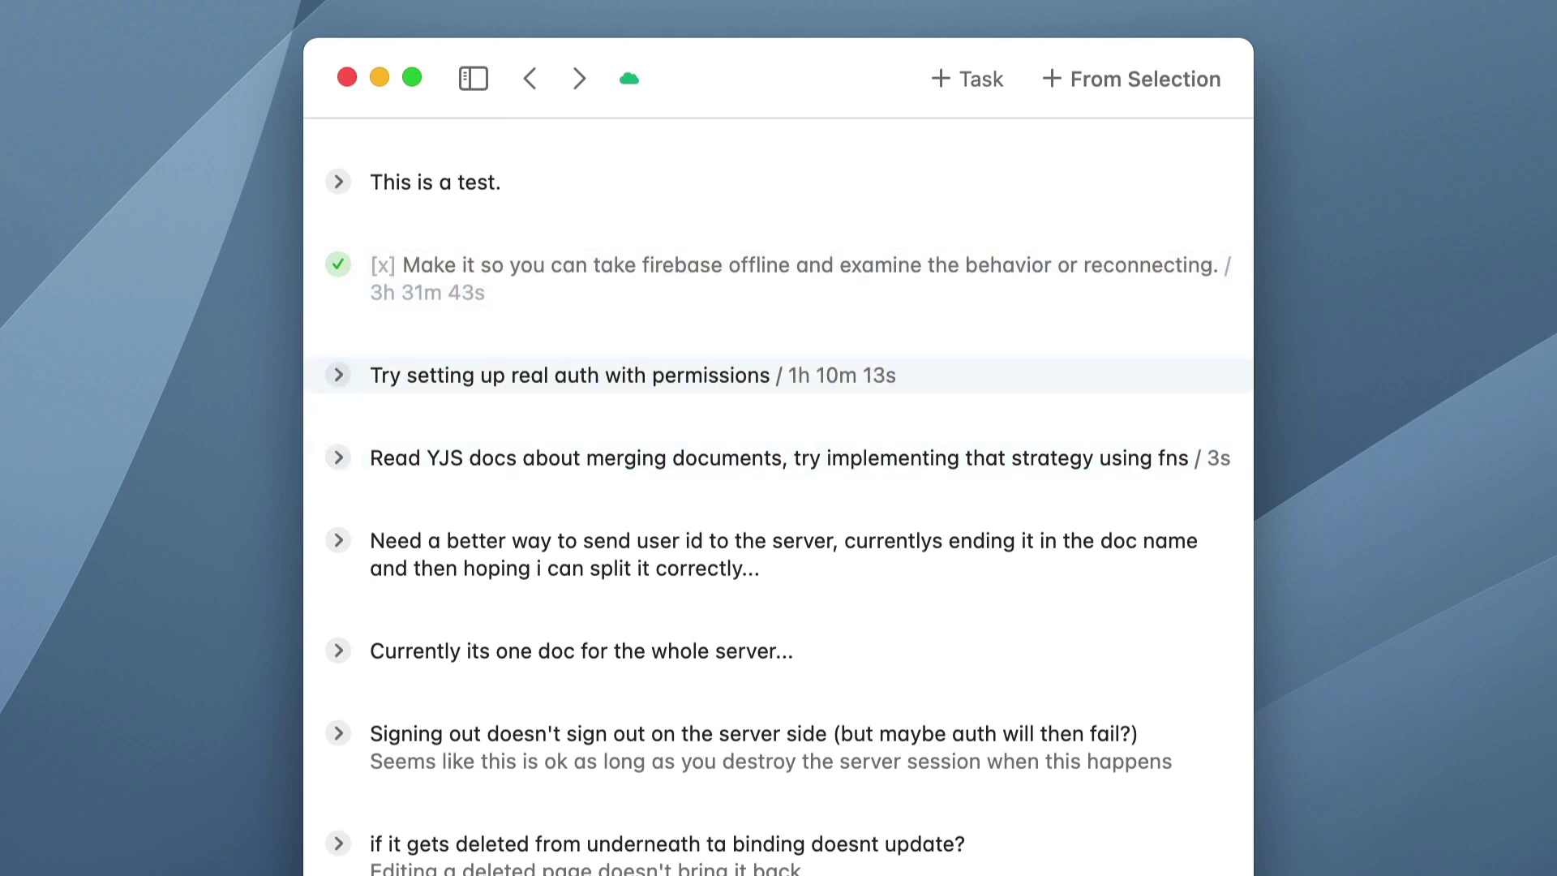
Add a new task, 'New task 5m', at the top of the list
key("space")
key("space")
key("Up")
key("Up")
key("super+n")
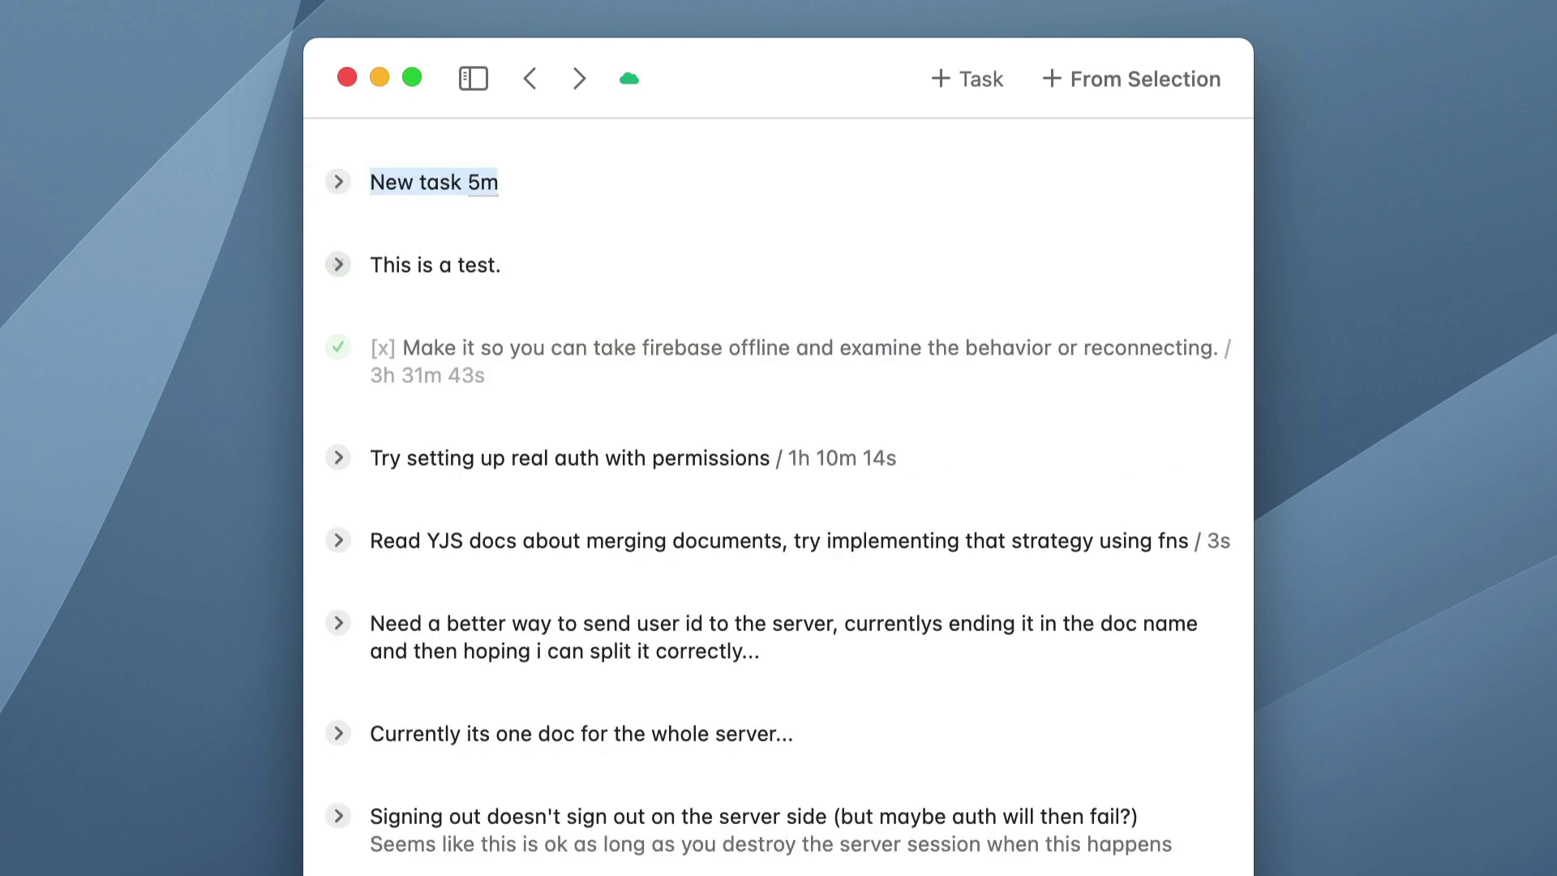